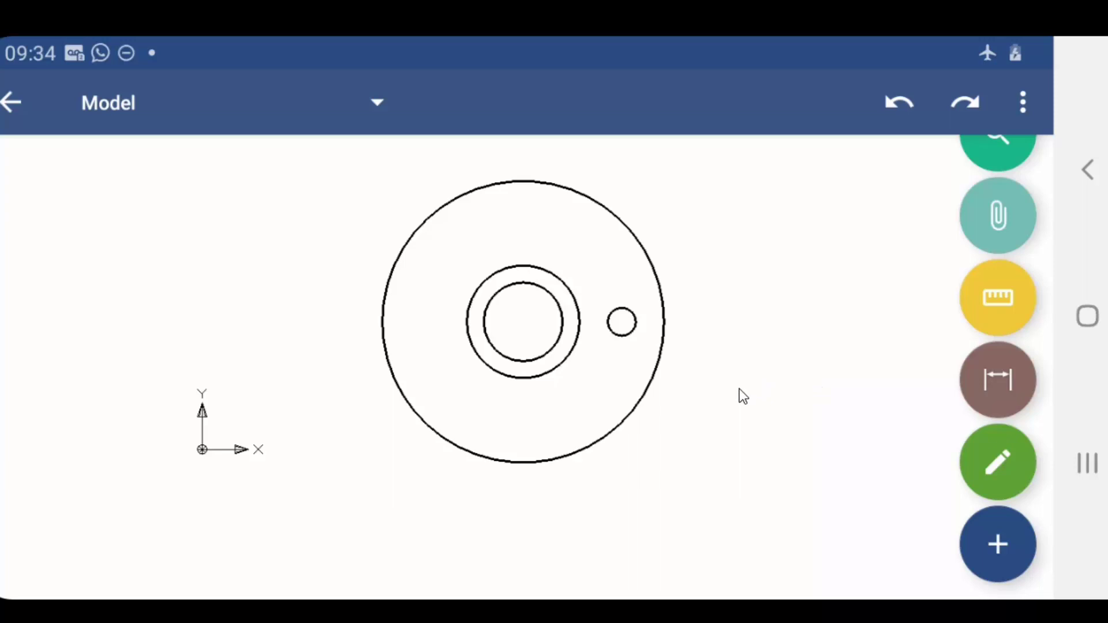
Step: Select the small hole circle and start Clone, reaching the base-point prompt
left_click(625, 336)
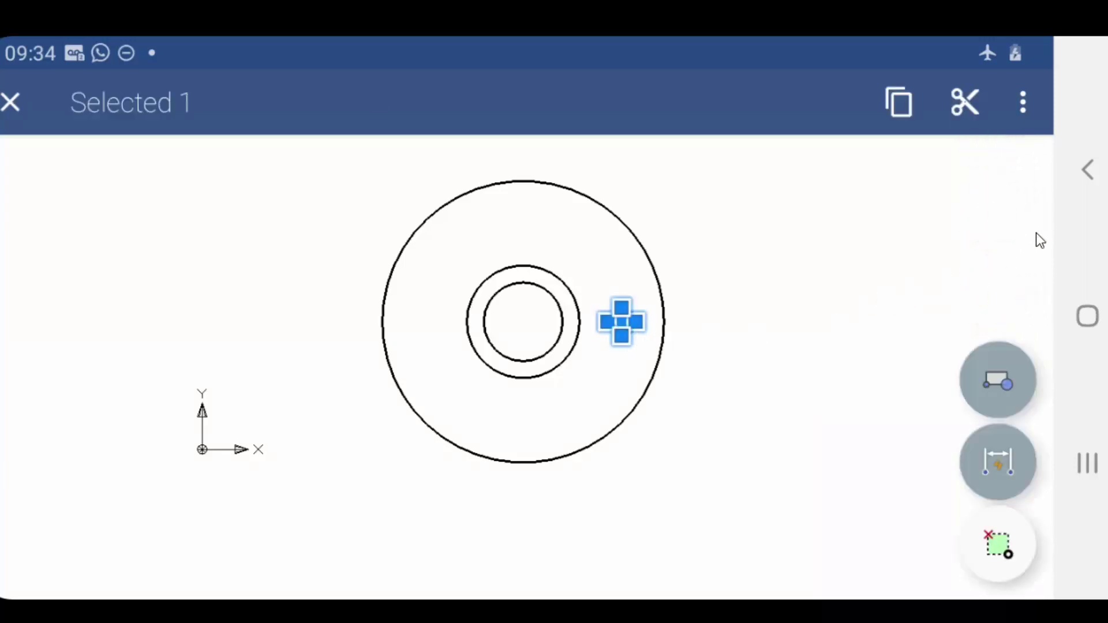
left_click(1023, 104)
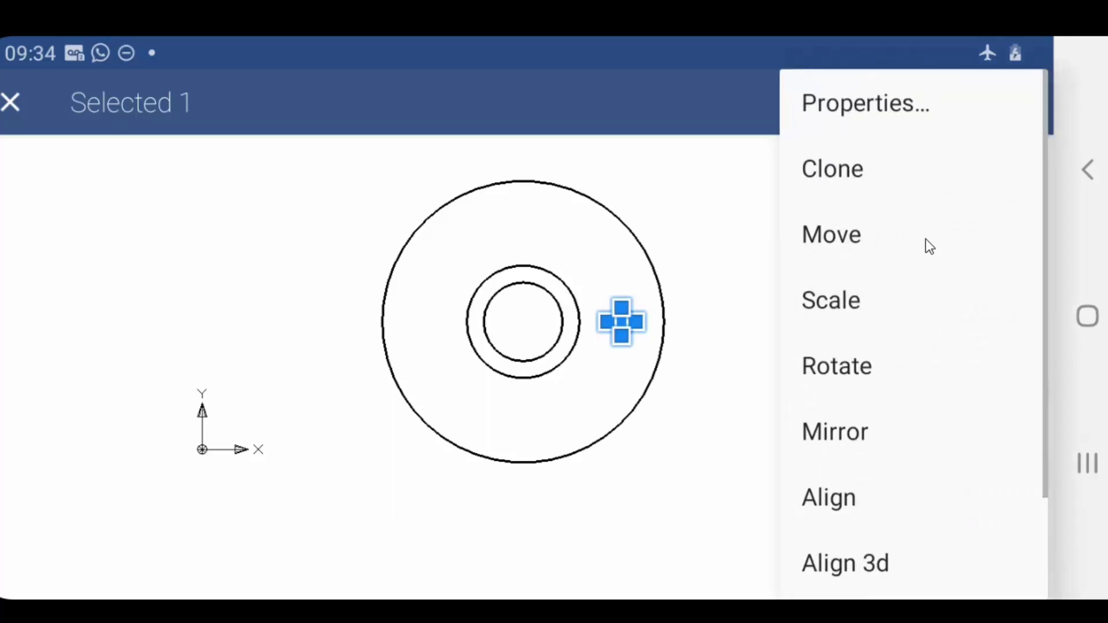
left_click(839, 176)
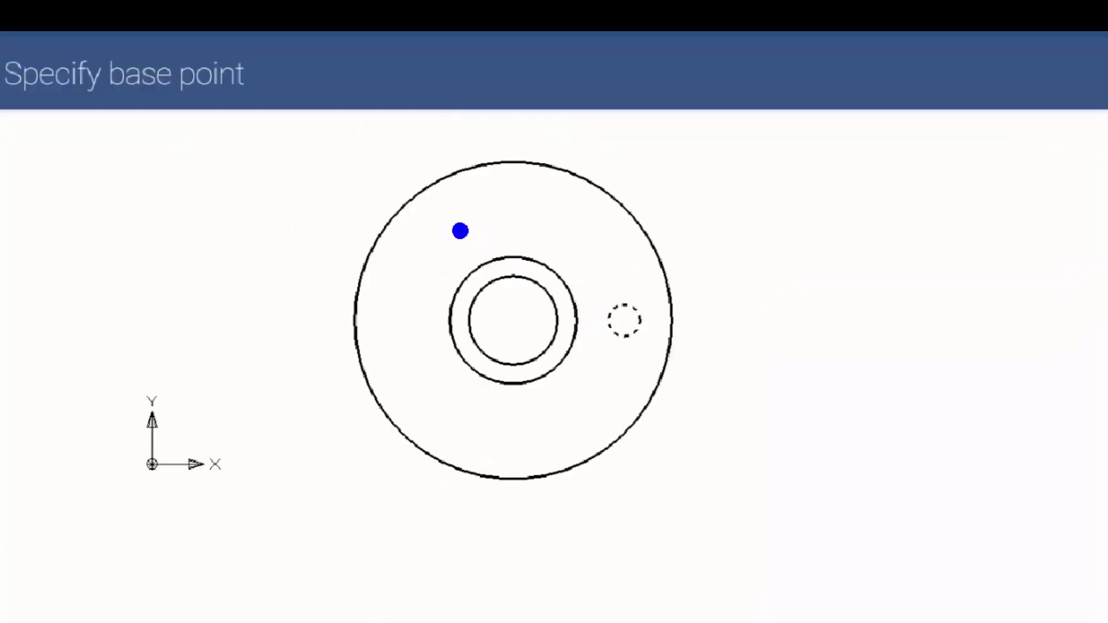
left_click_drag(509, 327, 510, 208)
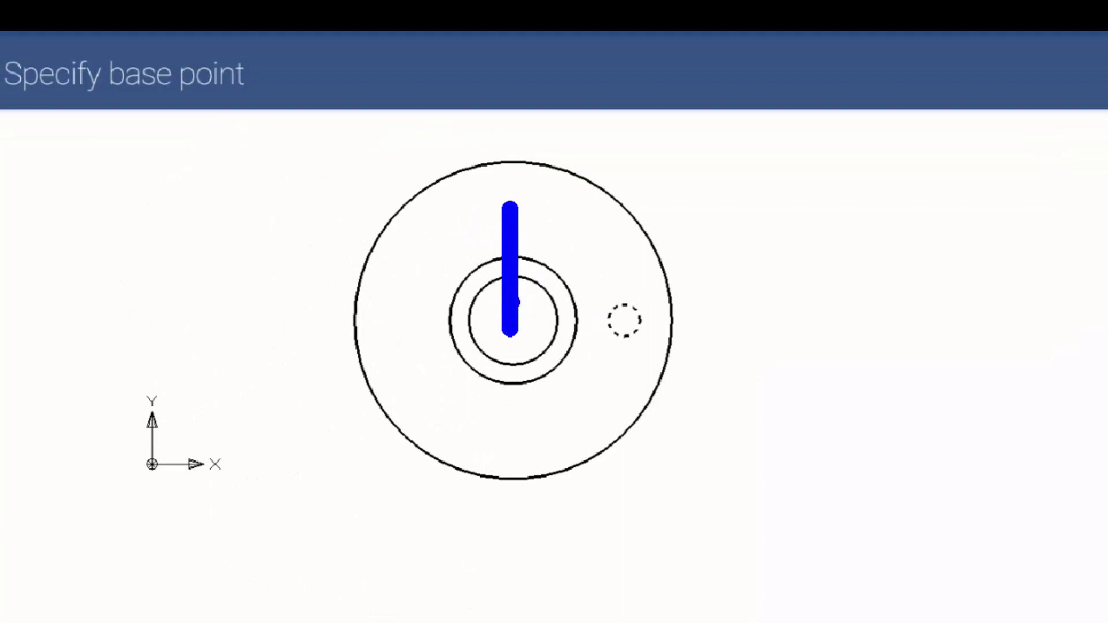
left_click_drag(510, 323, 437, 247)
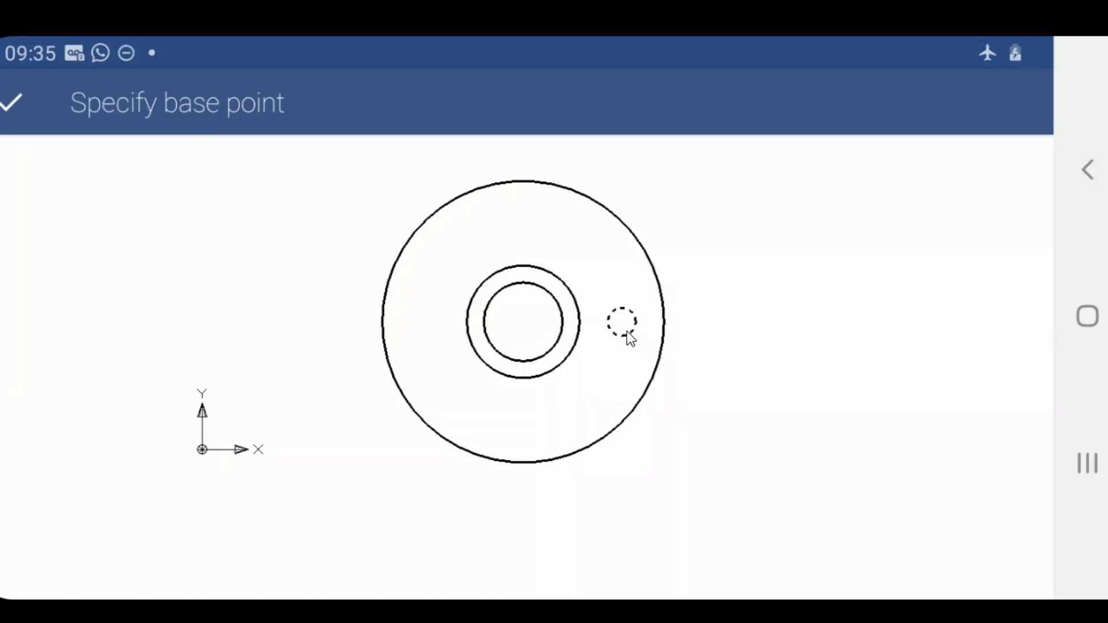
Step: Snap the base point to the inner circles' centre and lock the copy distance at 87.5 mm
left_click(522, 323)
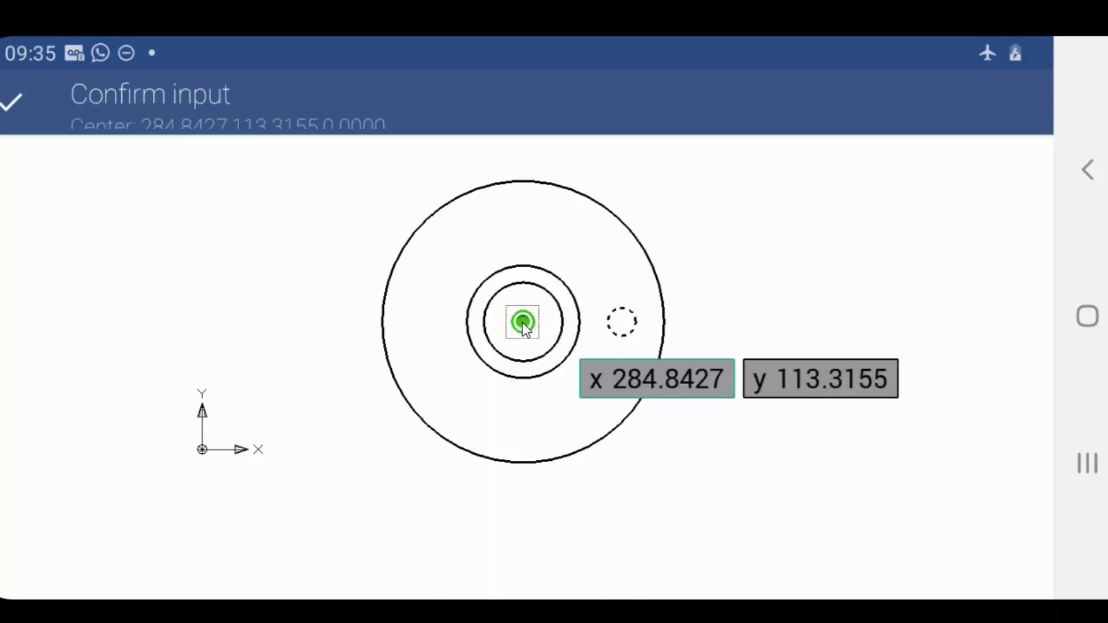
left_click(9, 104)
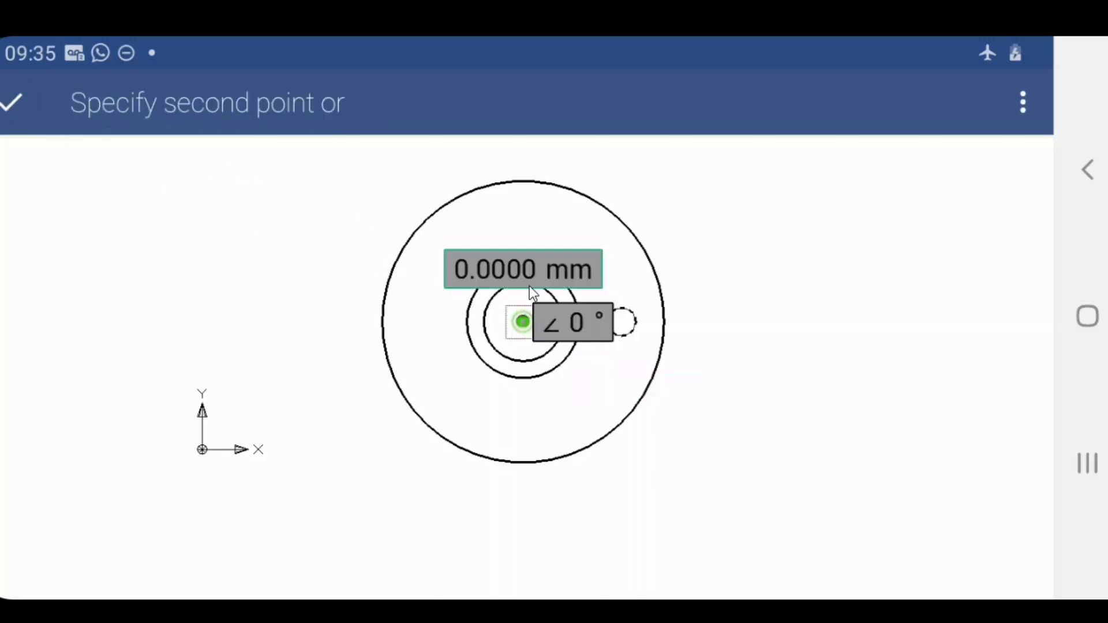
left_click(515, 278)
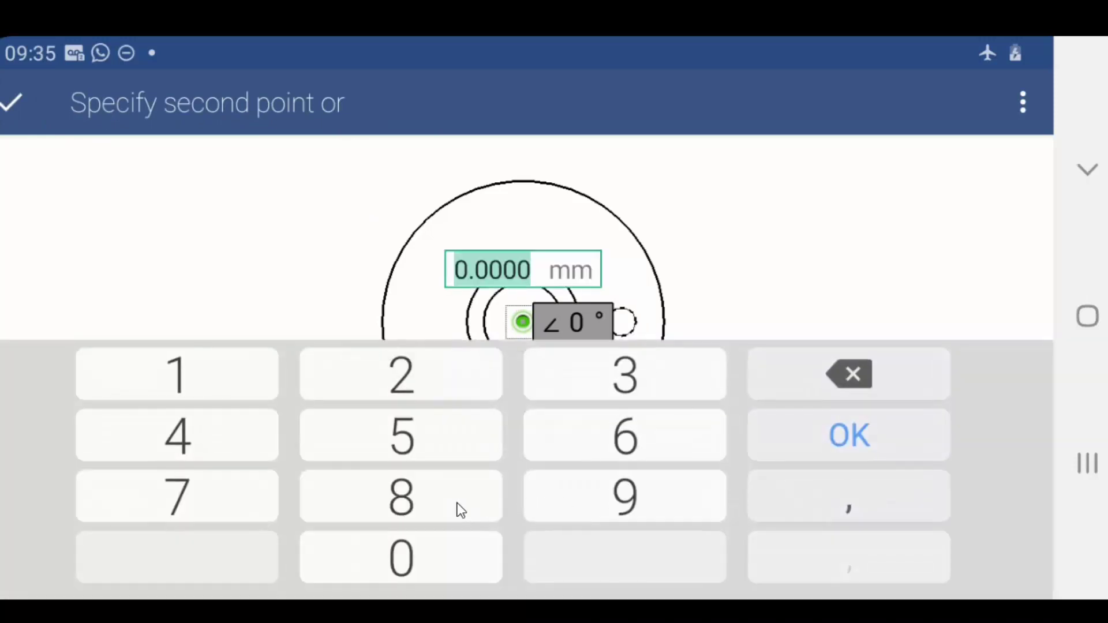
left_click(440, 497)
left_click(251, 495)
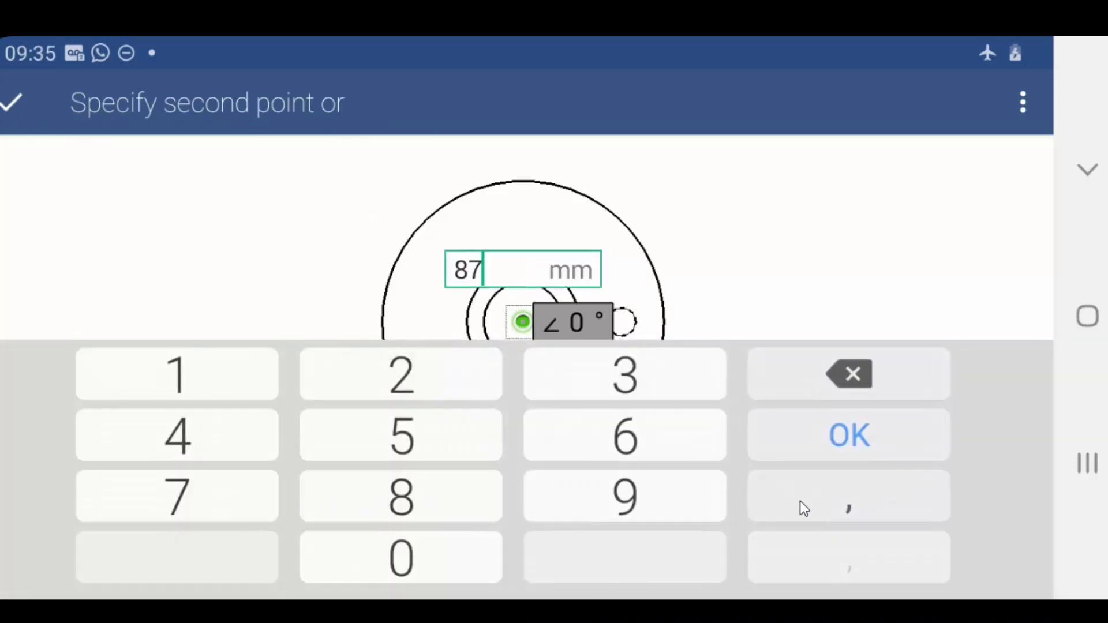
left_click(799, 501)
left_click(462, 434)
left_click(578, 325)
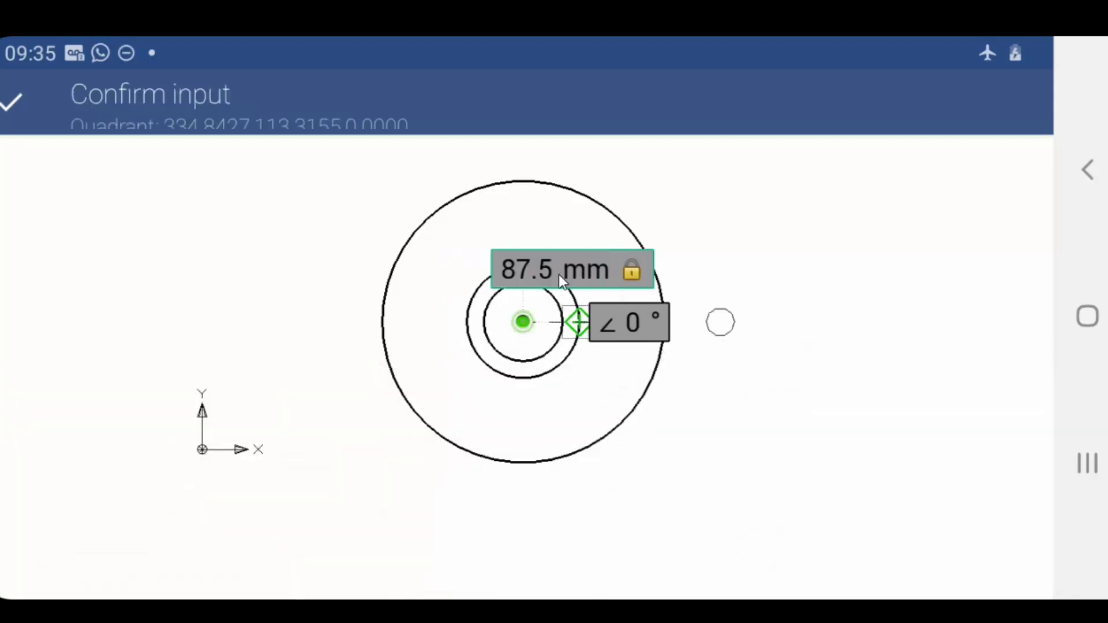
left_click(724, 339)
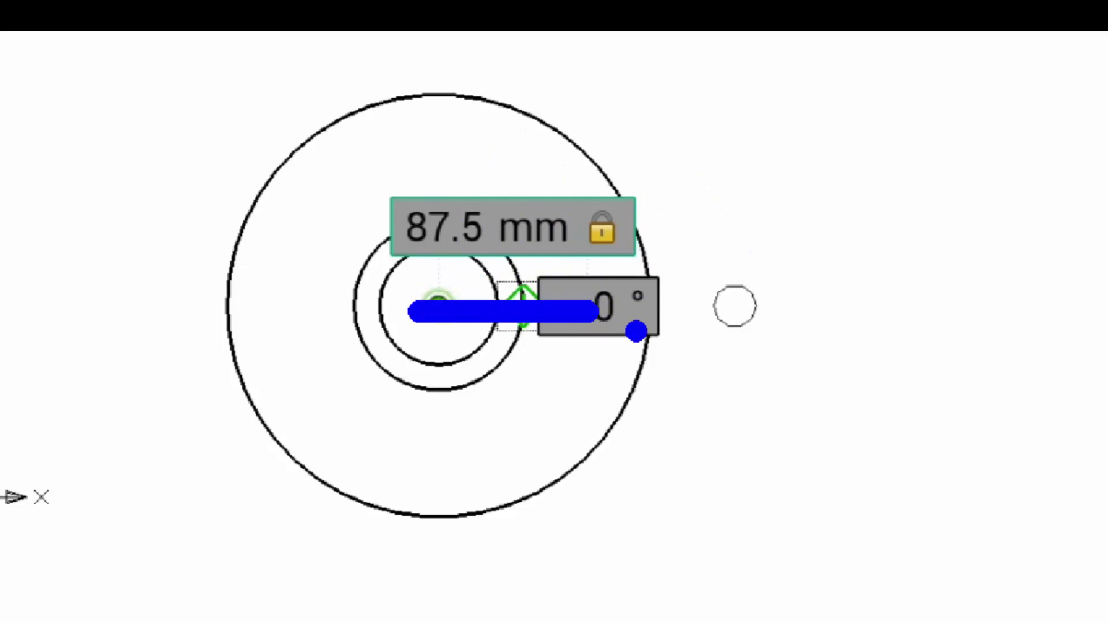
Step: Lock the copy angle at 180°, place the copy, then cancel the Clone command
left_click(627, 323)
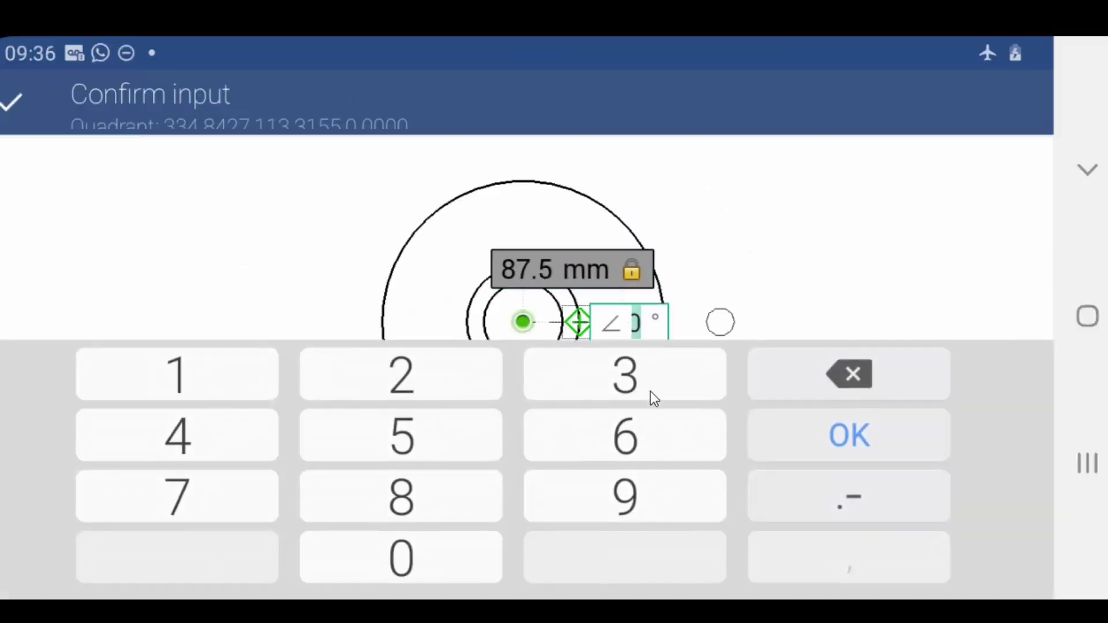
left_click(230, 393)
left_click(364, 487)
left_click(396, 549)
left_click(789, 444)
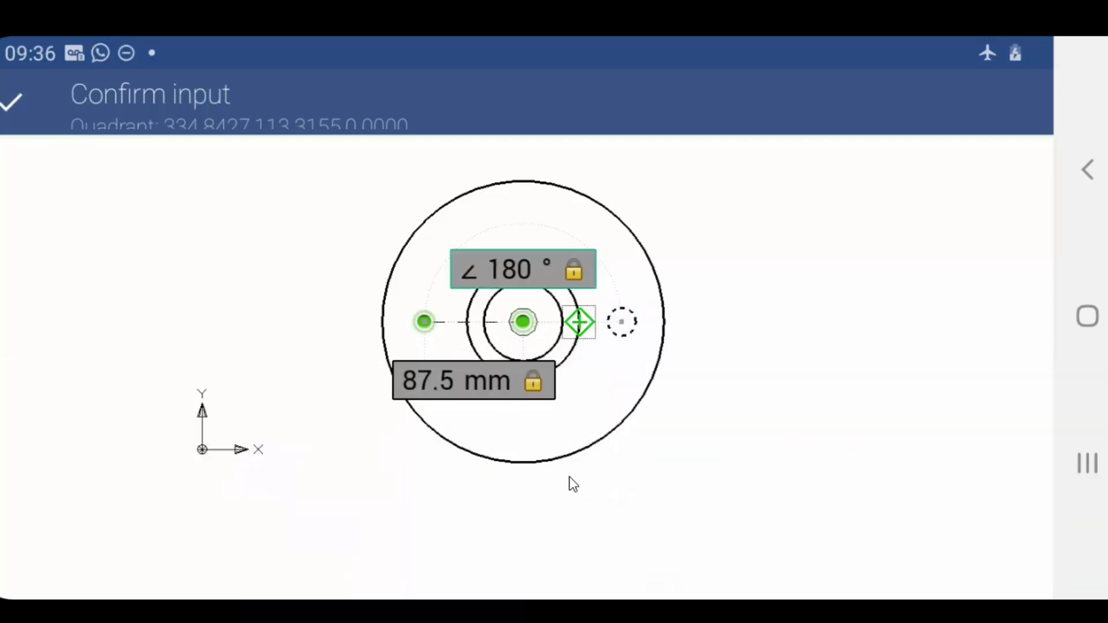
left_click(22, 106)
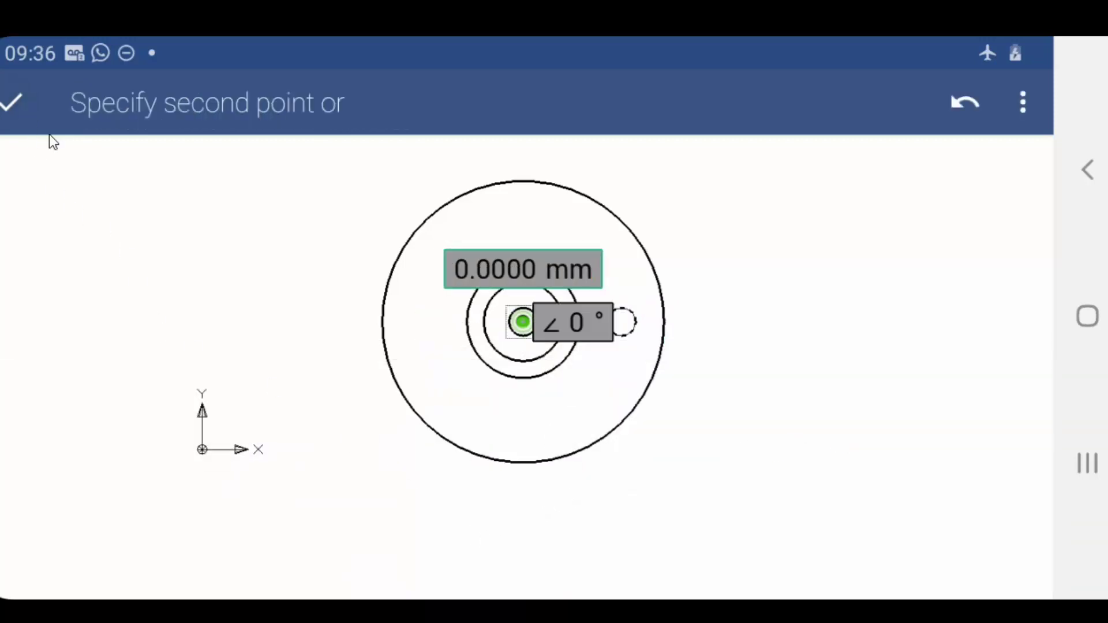
key("Escape")
key("Escape")
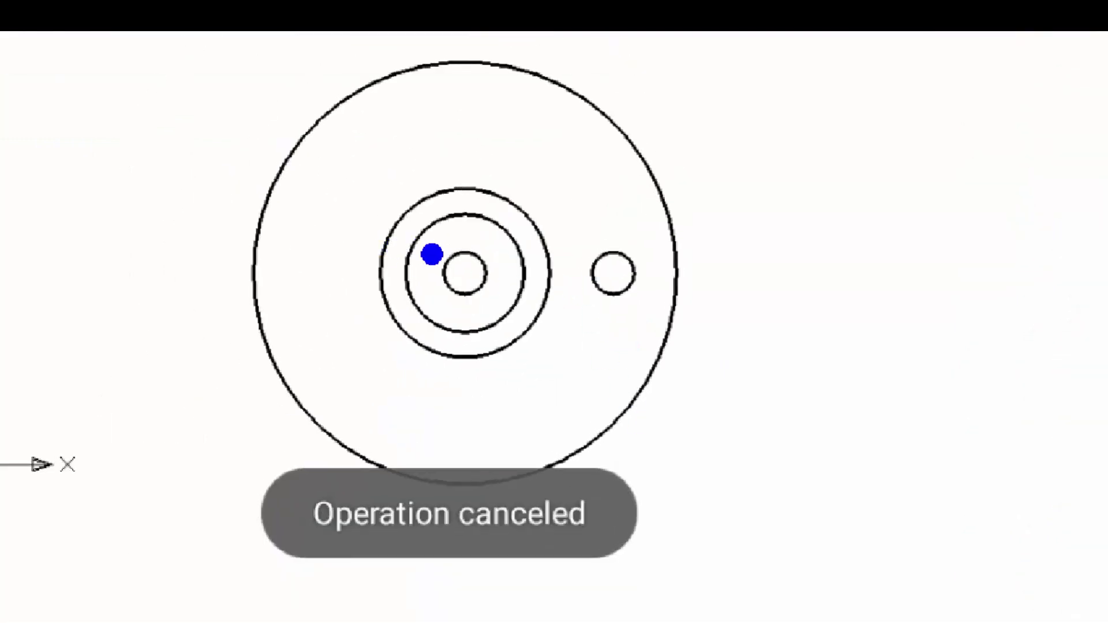
mouse_move(432, 254)
left_mouse_down()
mouse_move(515, 321)
mouse_move(525, 367)
left_mouse_up()
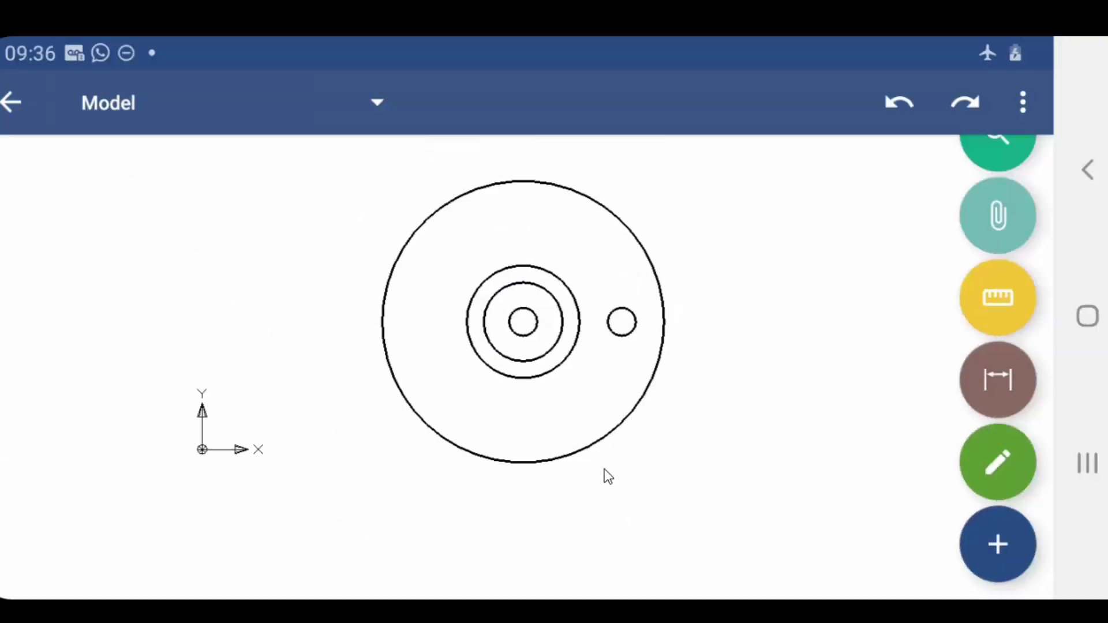
left_click(535, 334)
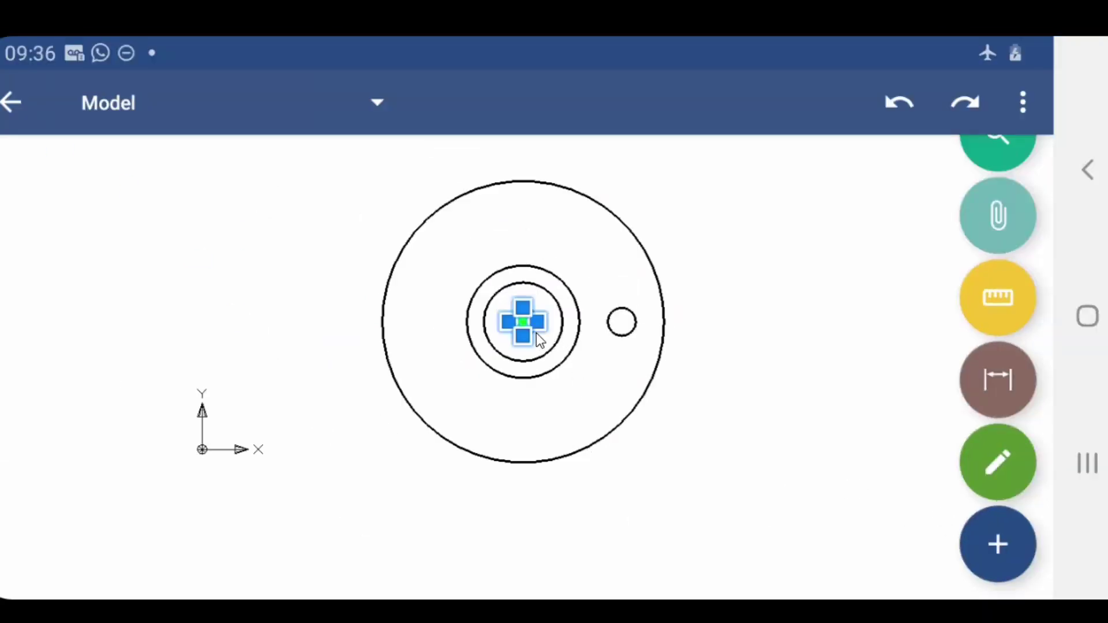
left_click(1025, 107)
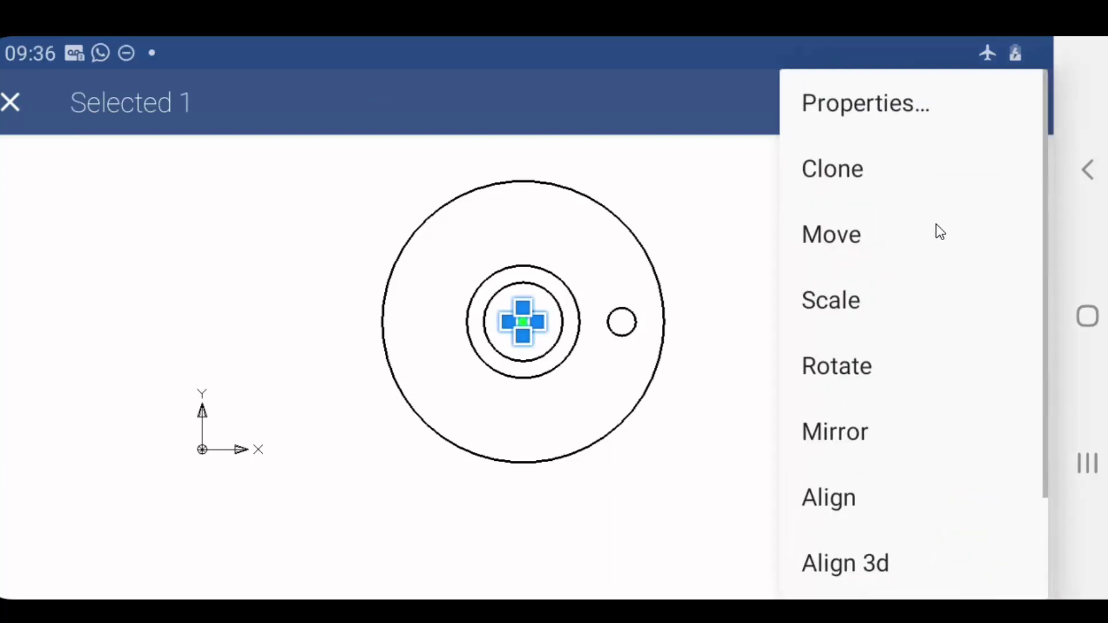
left_click(874, 170)
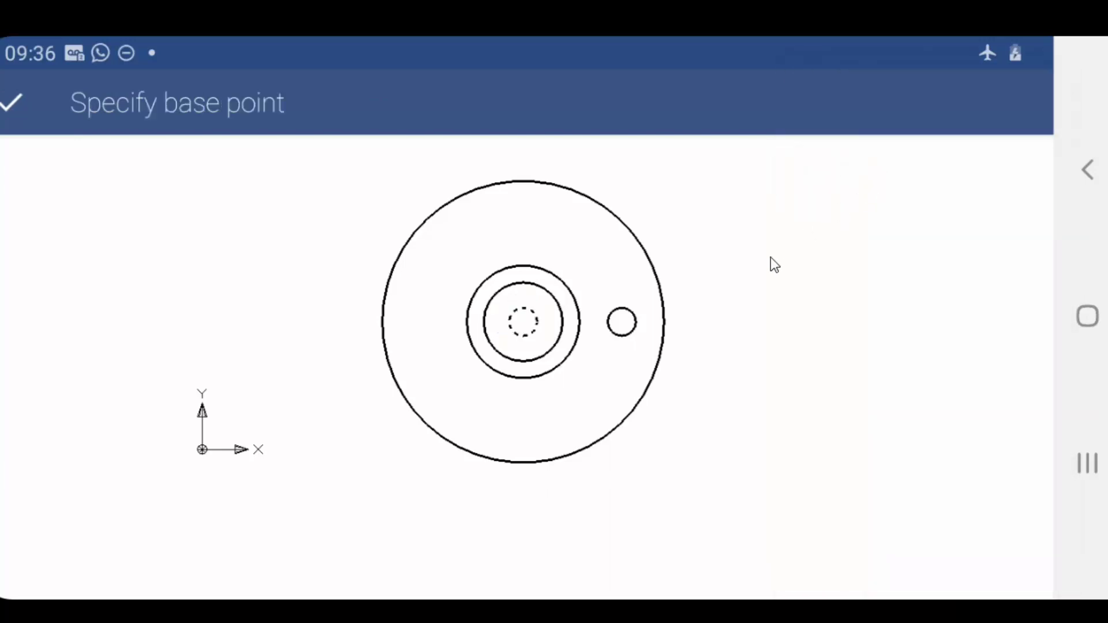
left_click(595, 246)
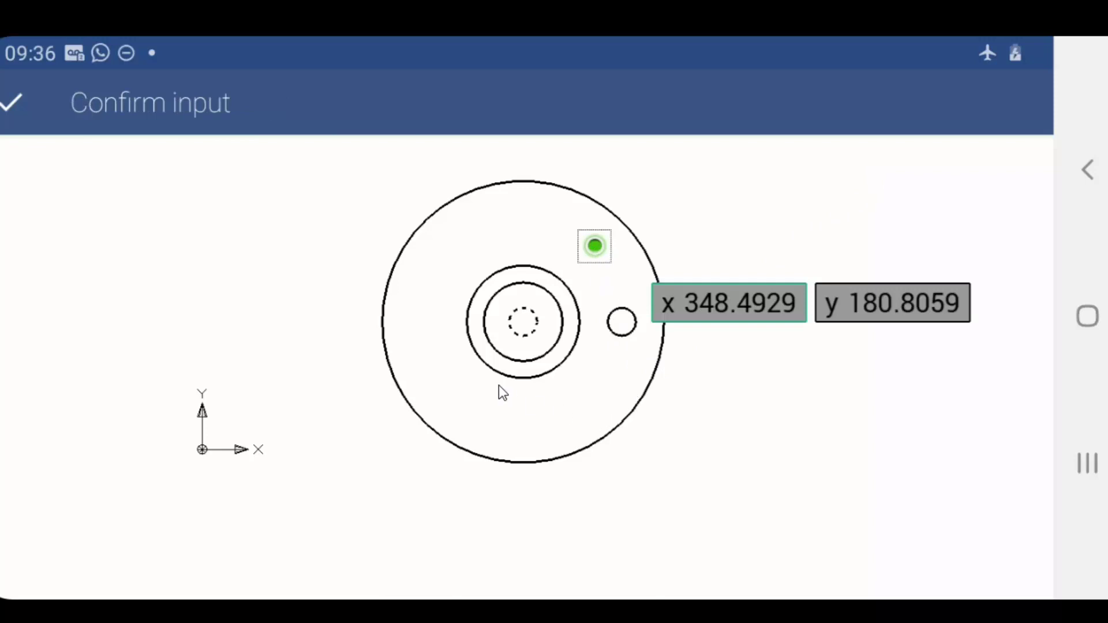
left_click(11, 104)
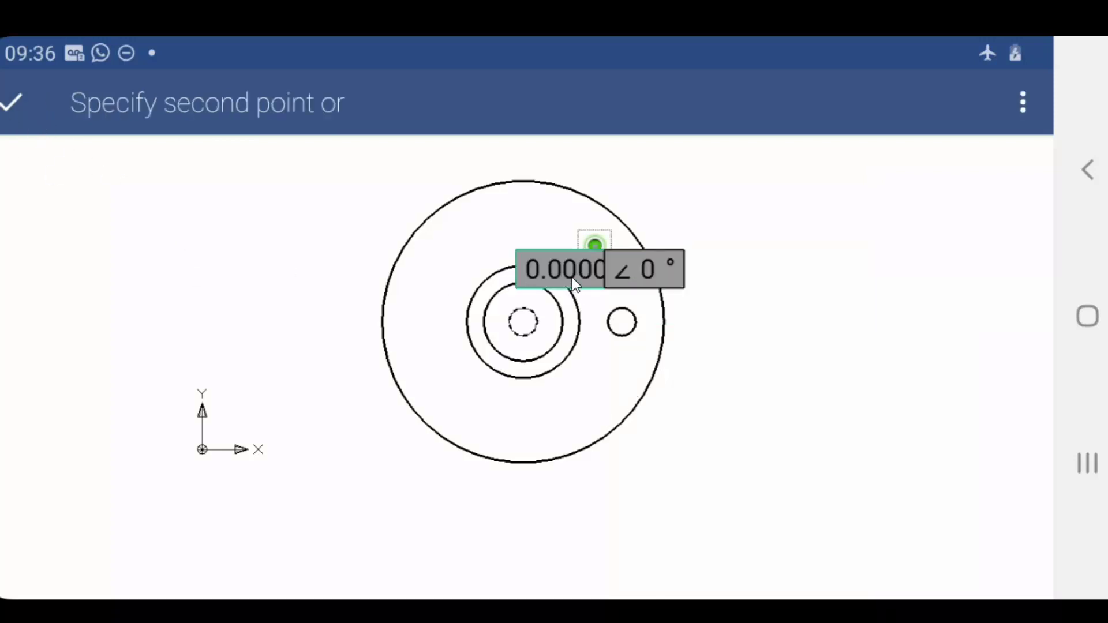
left_click(573, 283)
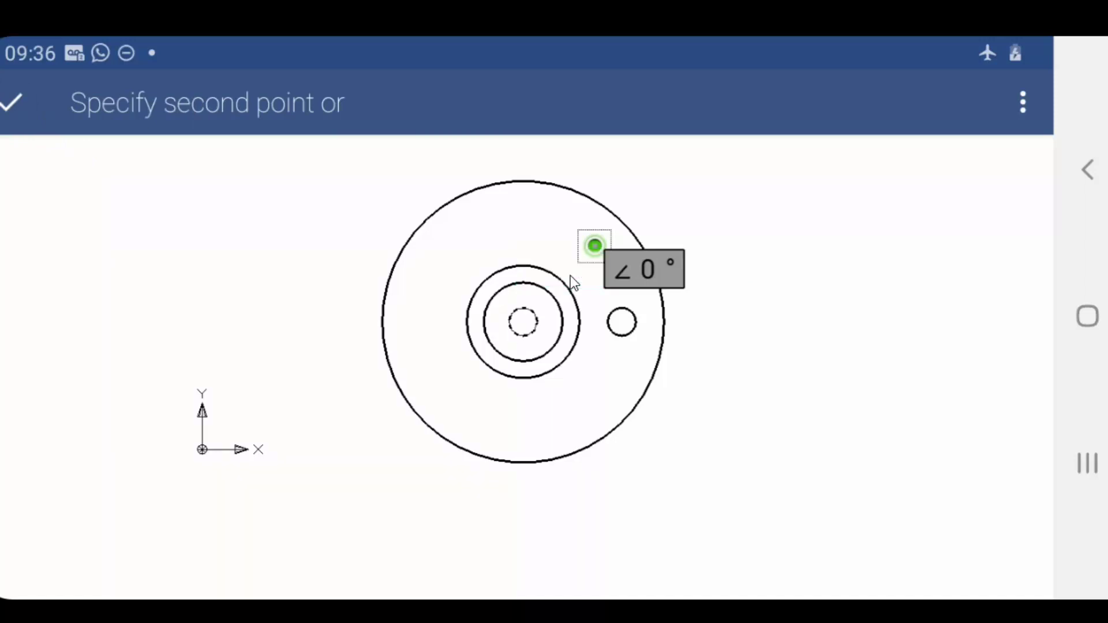
left_click(437, 511)
left_click(237, 496)
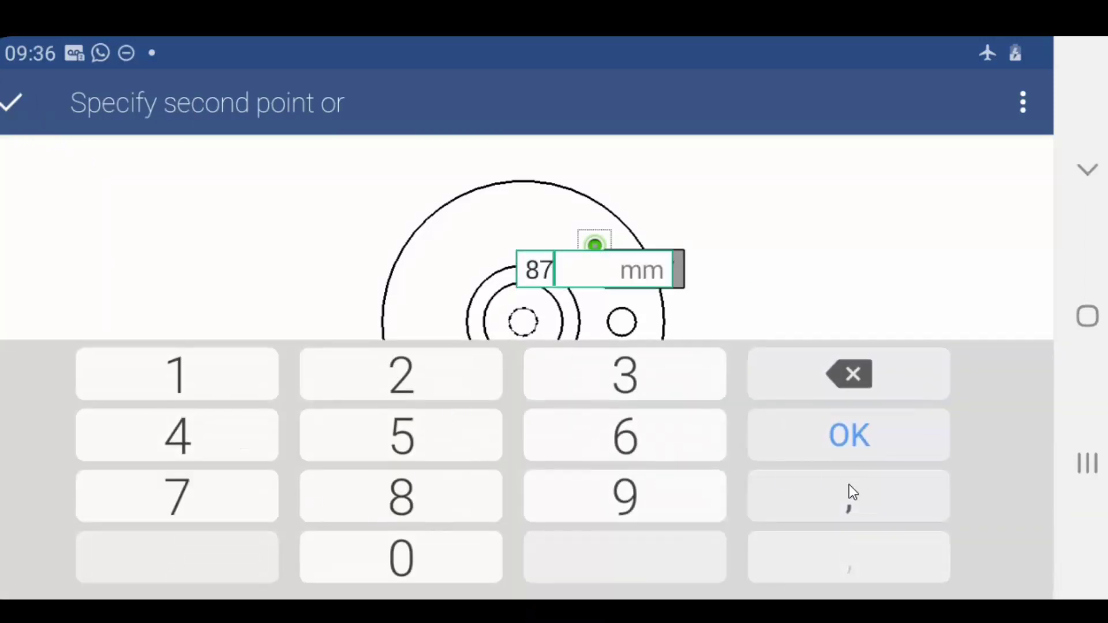
left_click(848, 488)
left_click(237, 435)
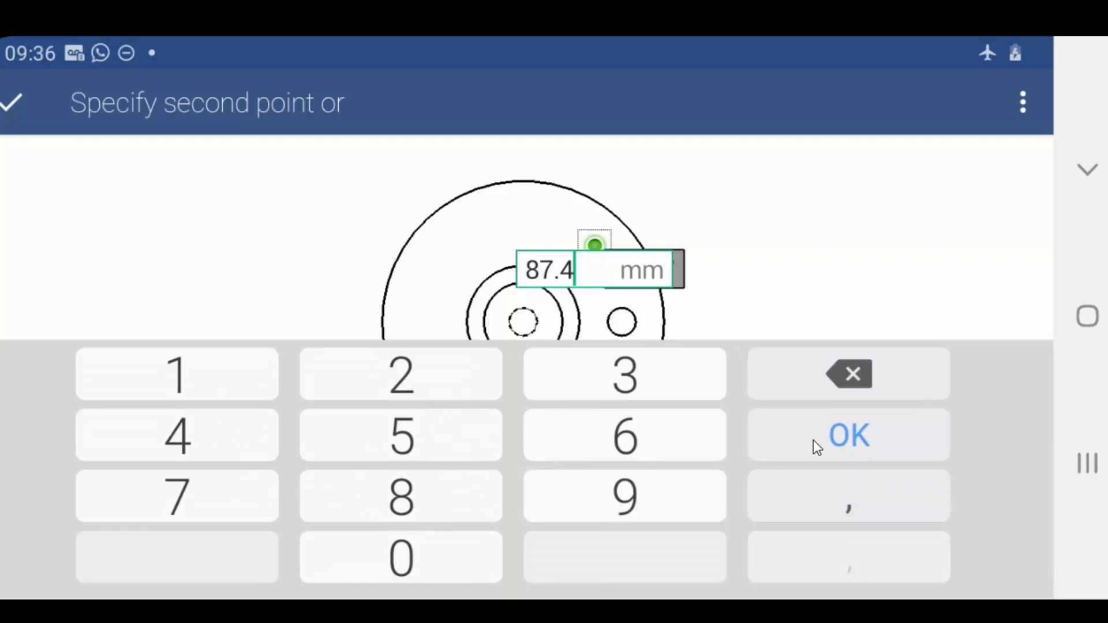
left_click(859, 388)
left_click(399, 427)
left_click(678, 271)
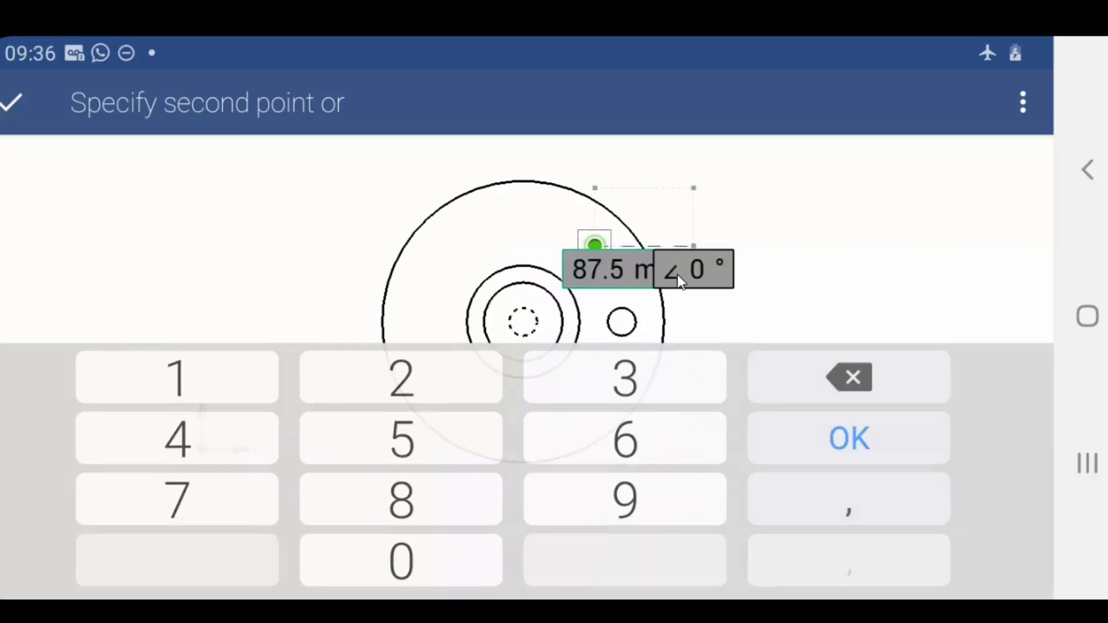
left_click(239, 448)
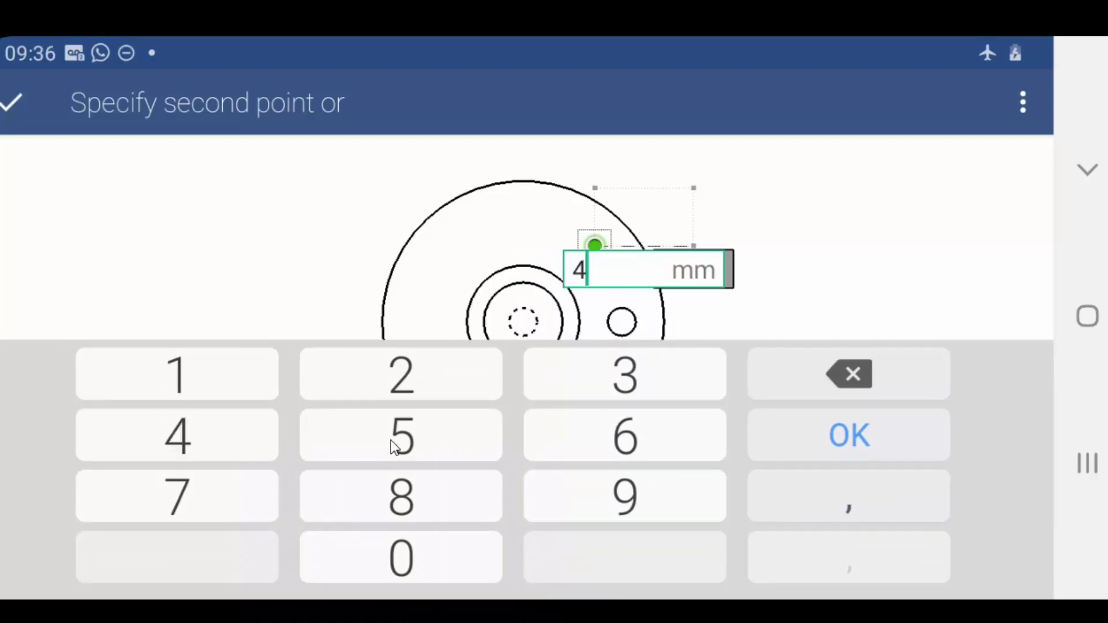
left_click(401, 446)
left_click(814, 453)
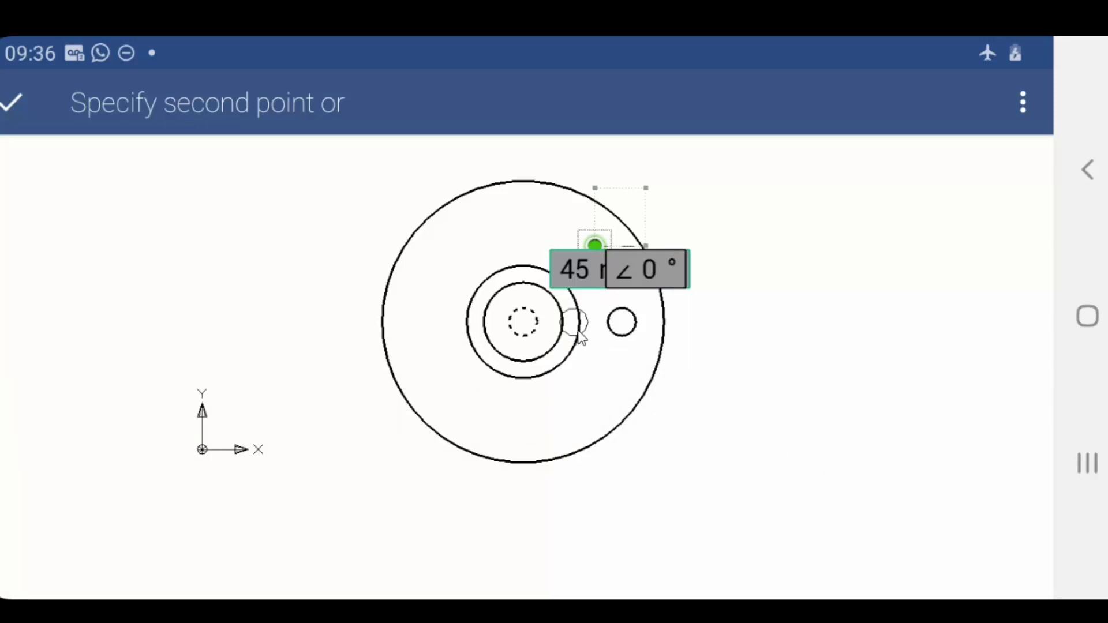
key("Escape")
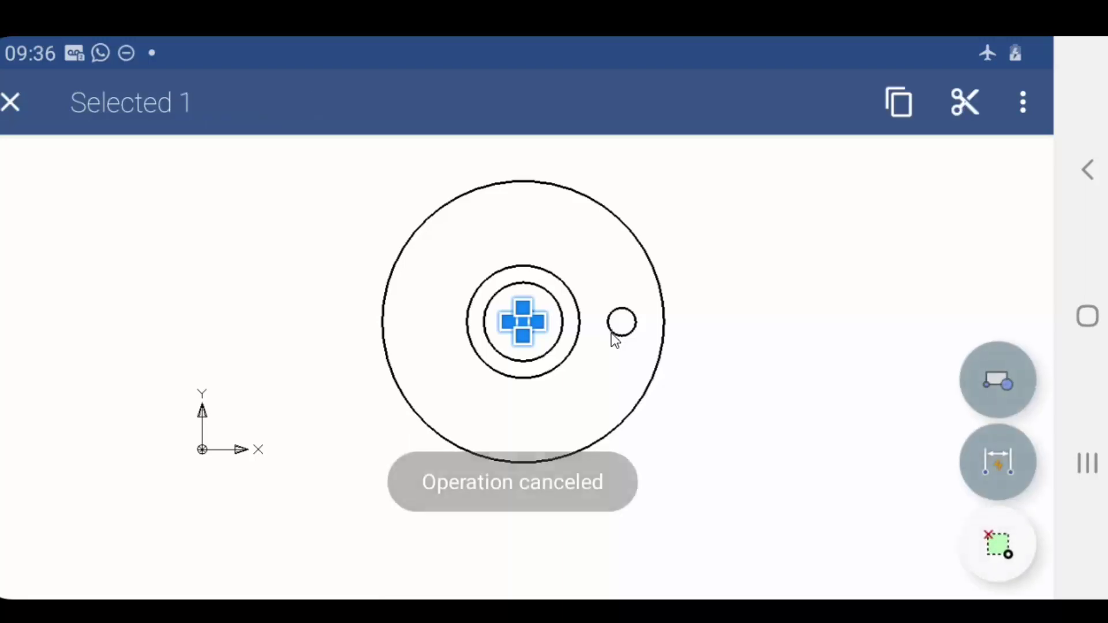
Step: Select the centre small circle, start a copy and use the flange centre as base point
left_click(704, 338)
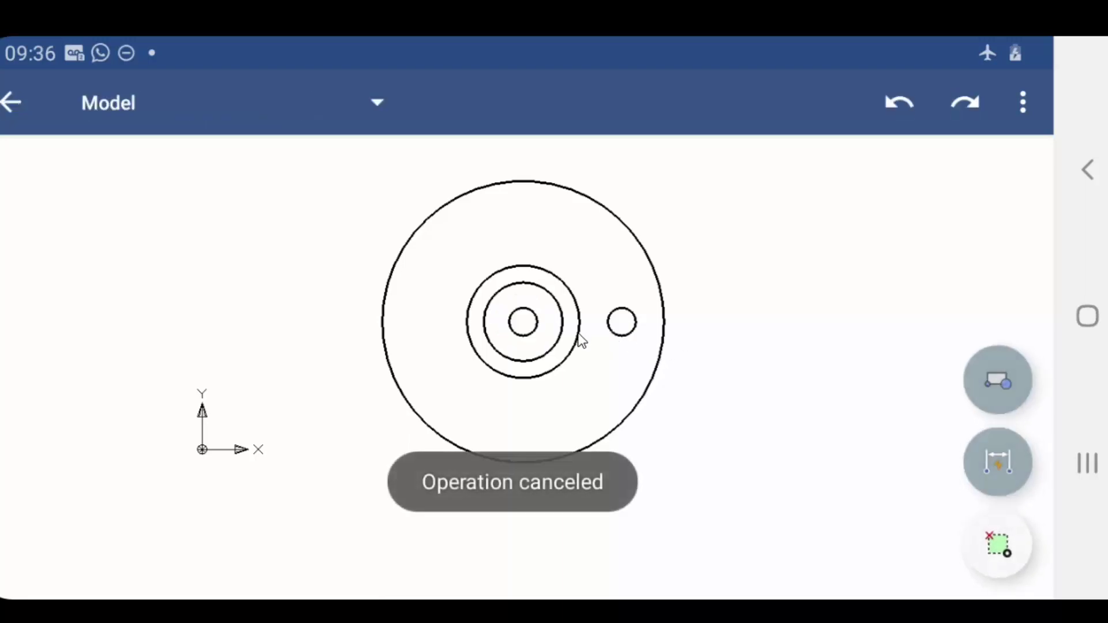
left_click(521, 335)
left_click(1025, 107)
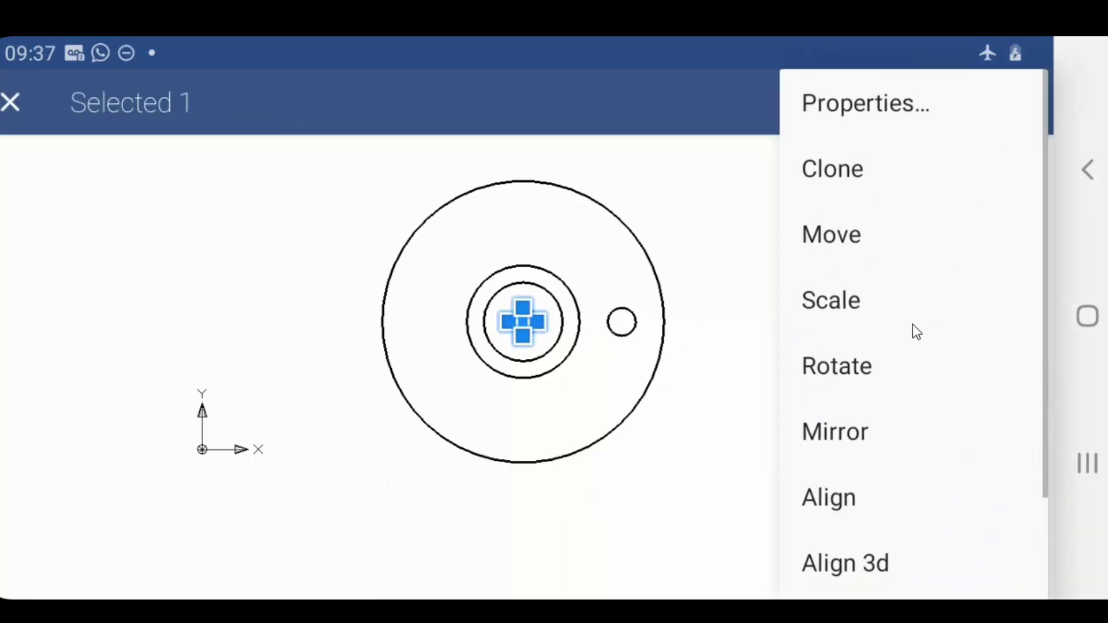
left_click(847, 181)
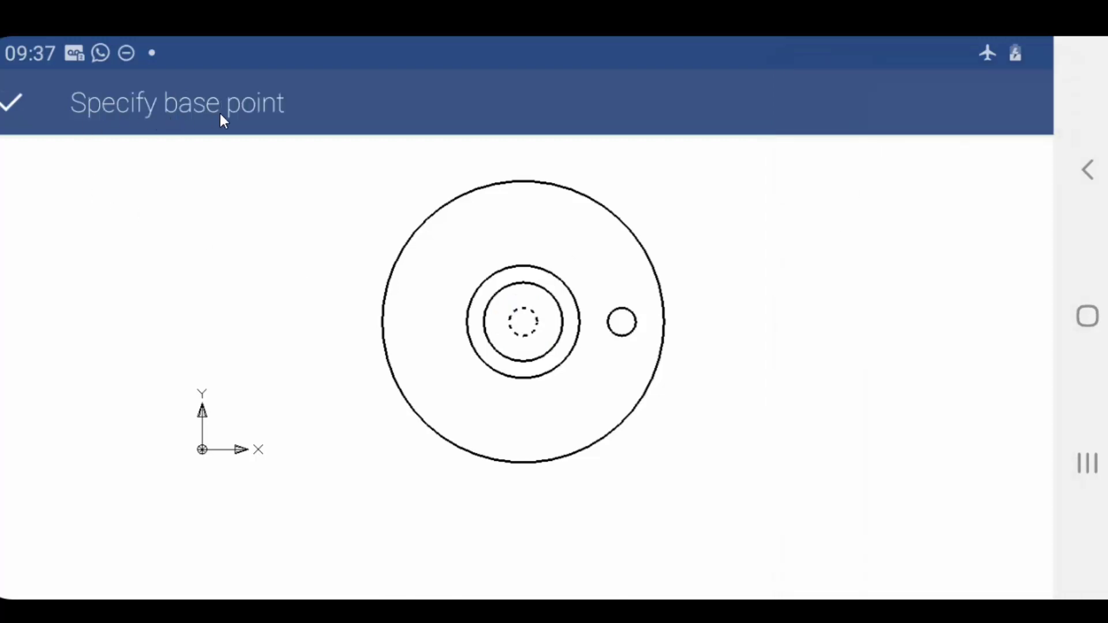
left_click(593, 255)
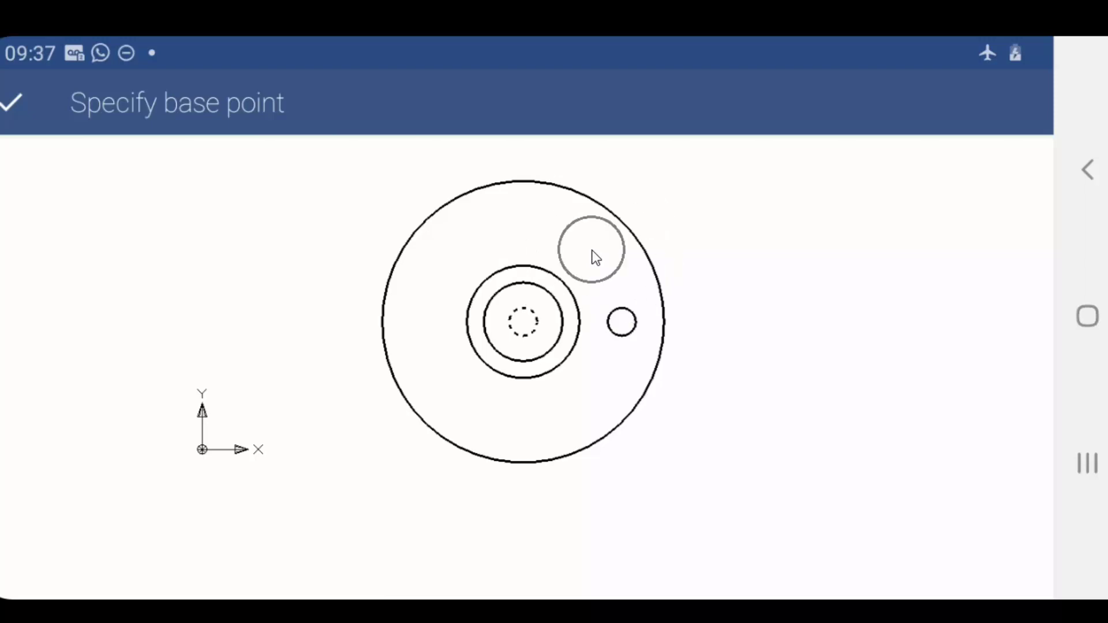
left_click(522, 321)
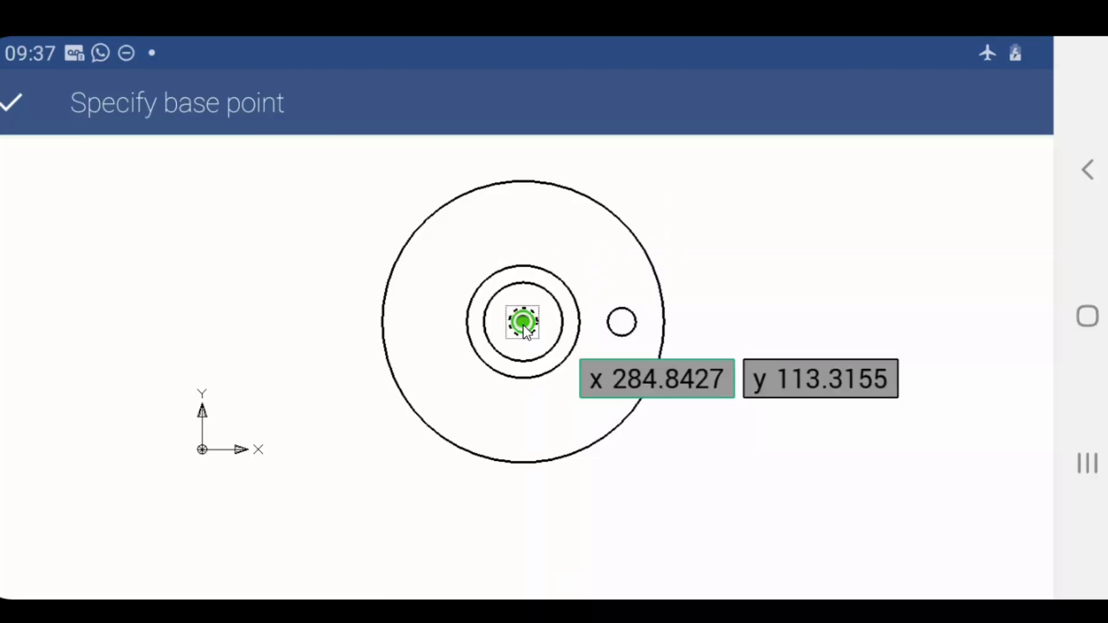
left_click(13, 115)
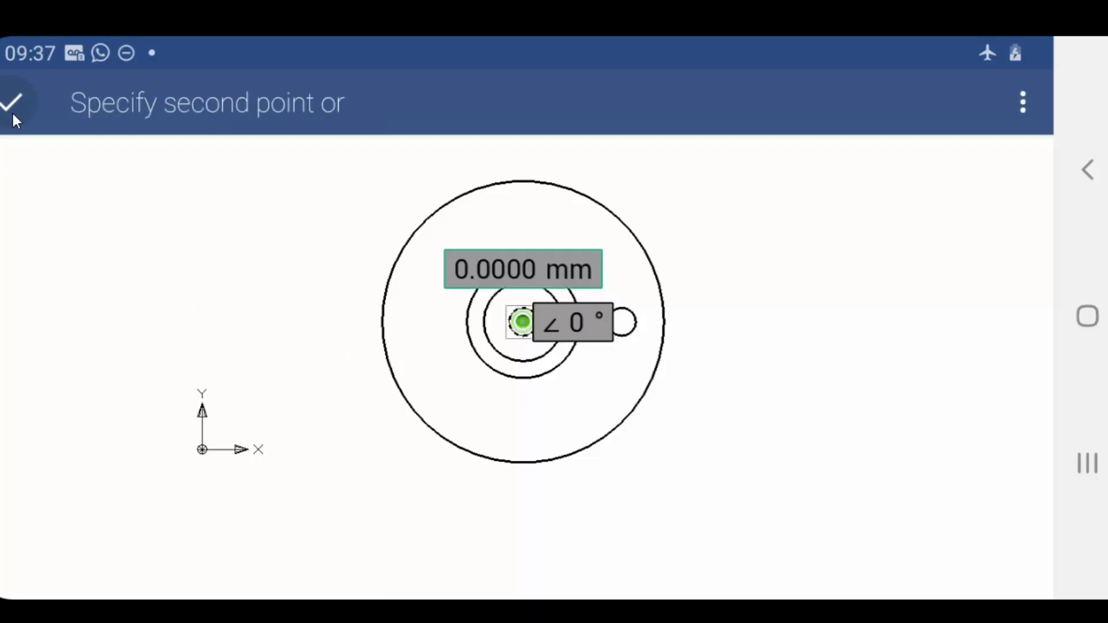
Step: Place the hole copy at 87.5 mm distance and 45° angle
left_click(467, 279)
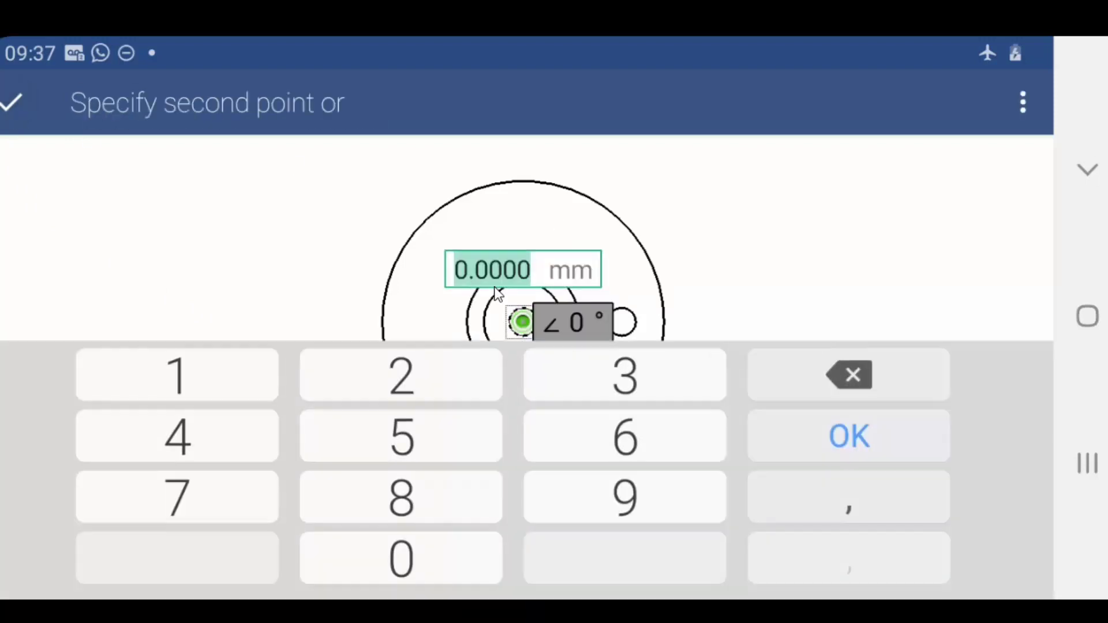
left_click(413, 512)
left_click(255, 500)
left_click(776, 499)
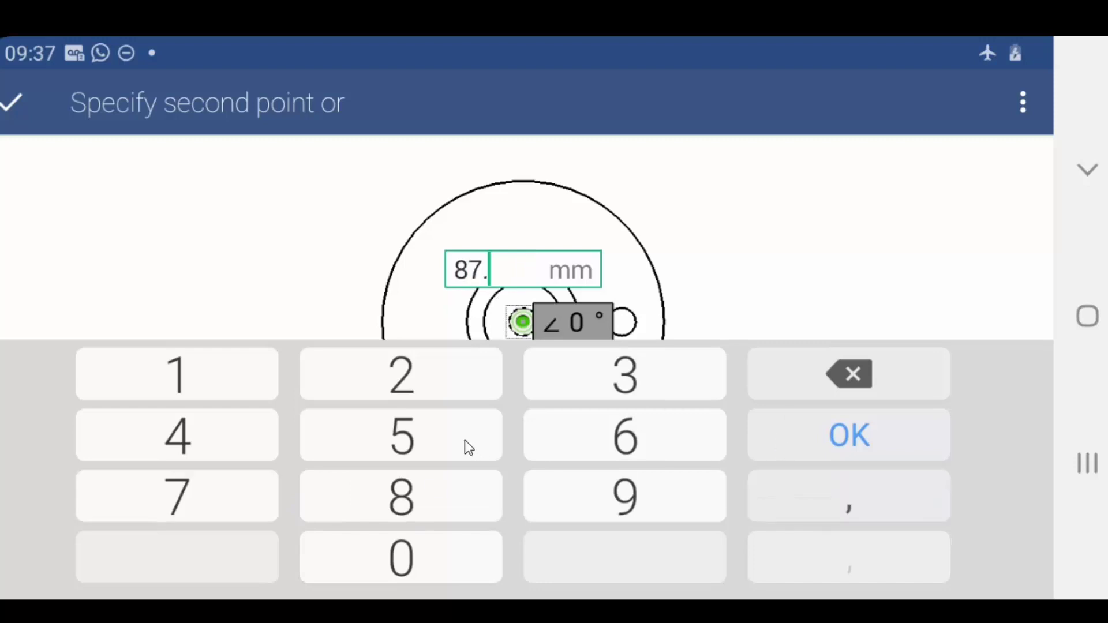
left_click(465, 440)
left_click(574, 327)
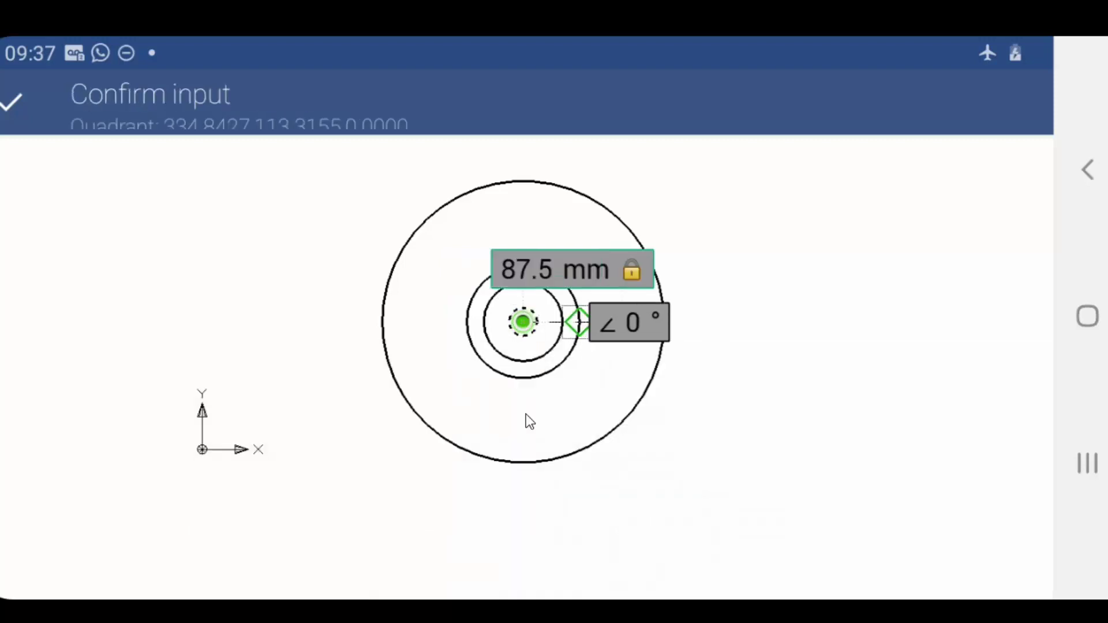
left_click(642, 327)
left_click(227, 448)
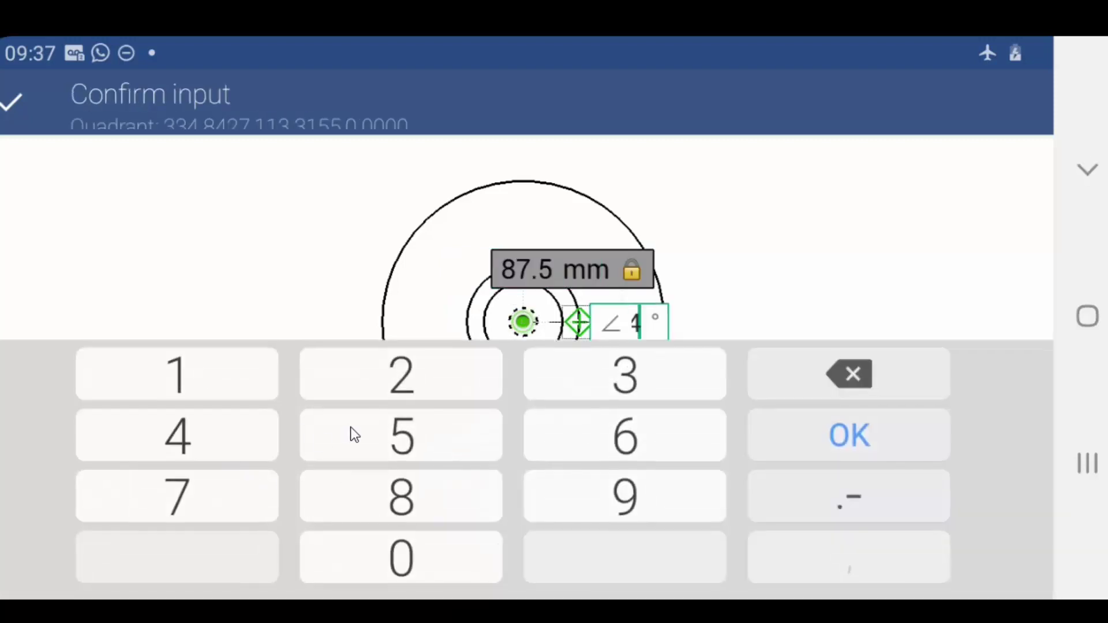
left_click(354, 434)
left_click(857, 448)
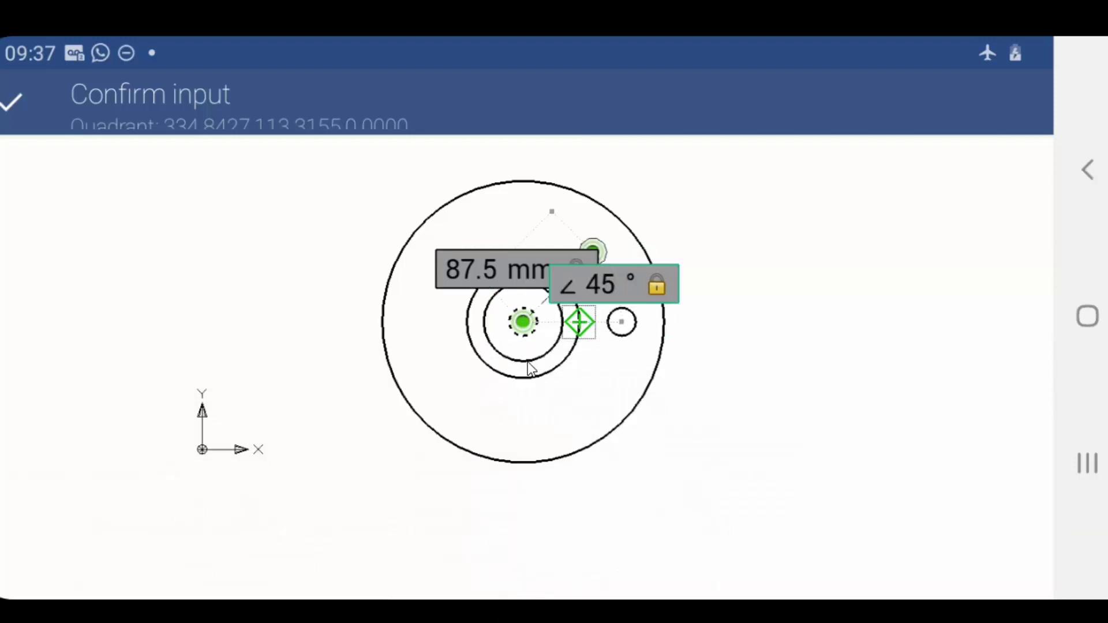
left_click(11, 101)
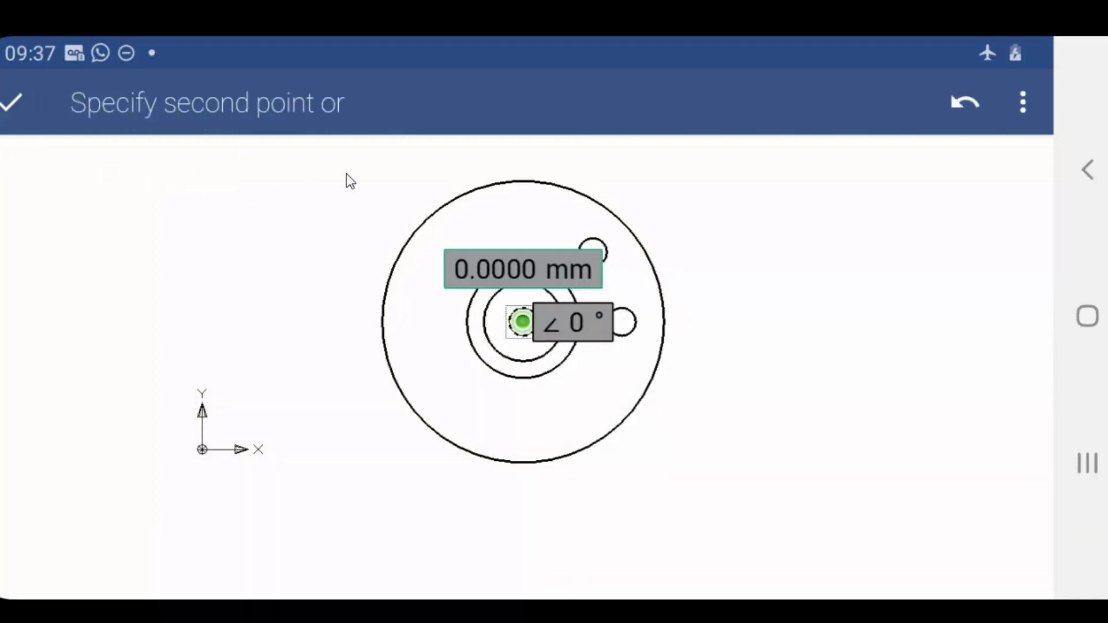
Step: Lock the next hole copy at 87.5 mm distance and 90° angle
left_click(509, 274)
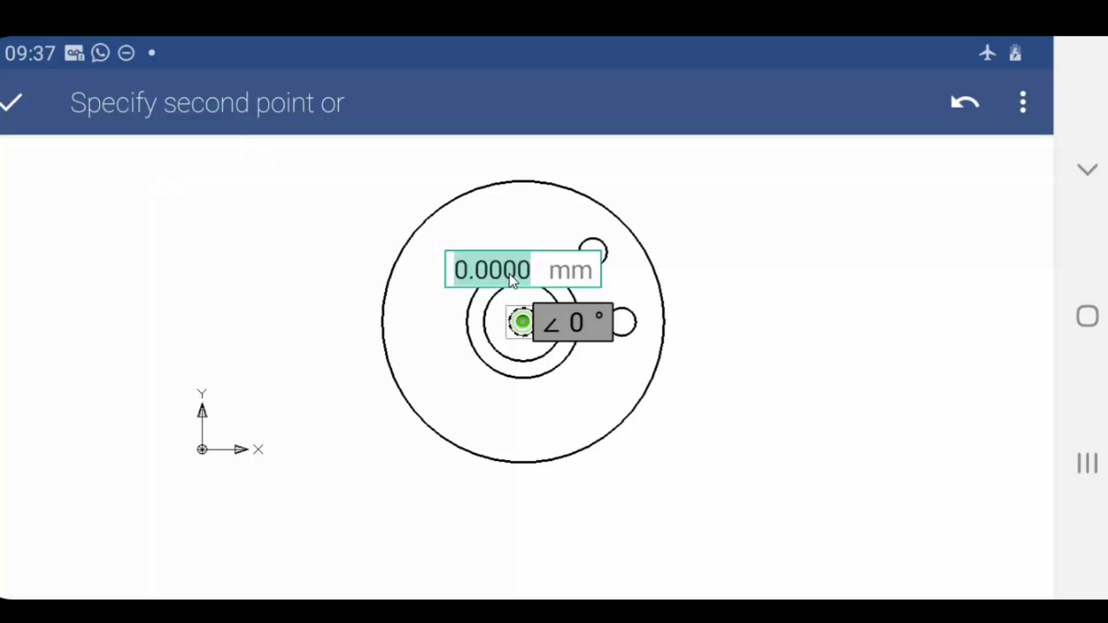
left_click(439, 500)
left_click(240, 484)
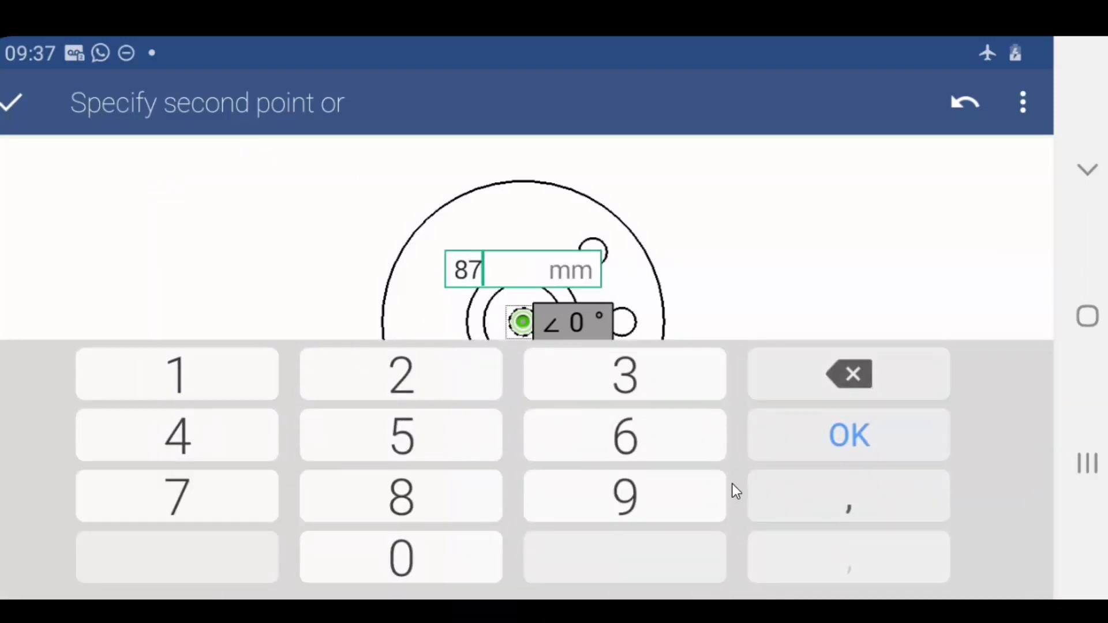
left_click(750, 495)
left_click(403, 448)
left_click(583, 323)
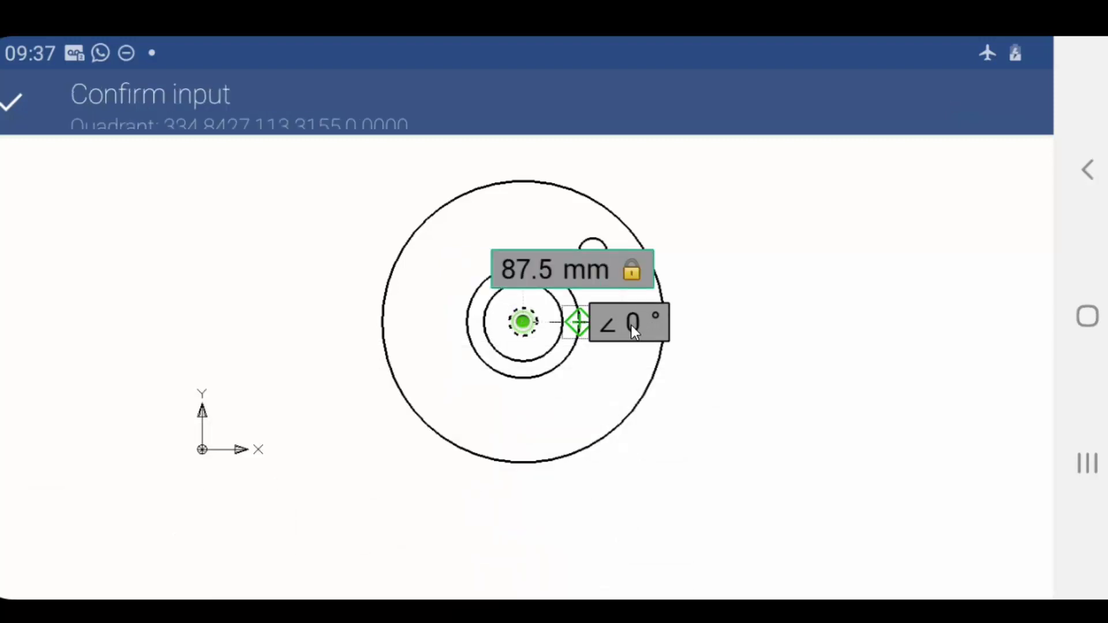
left_click(631, 325)
left_click(662, 496)
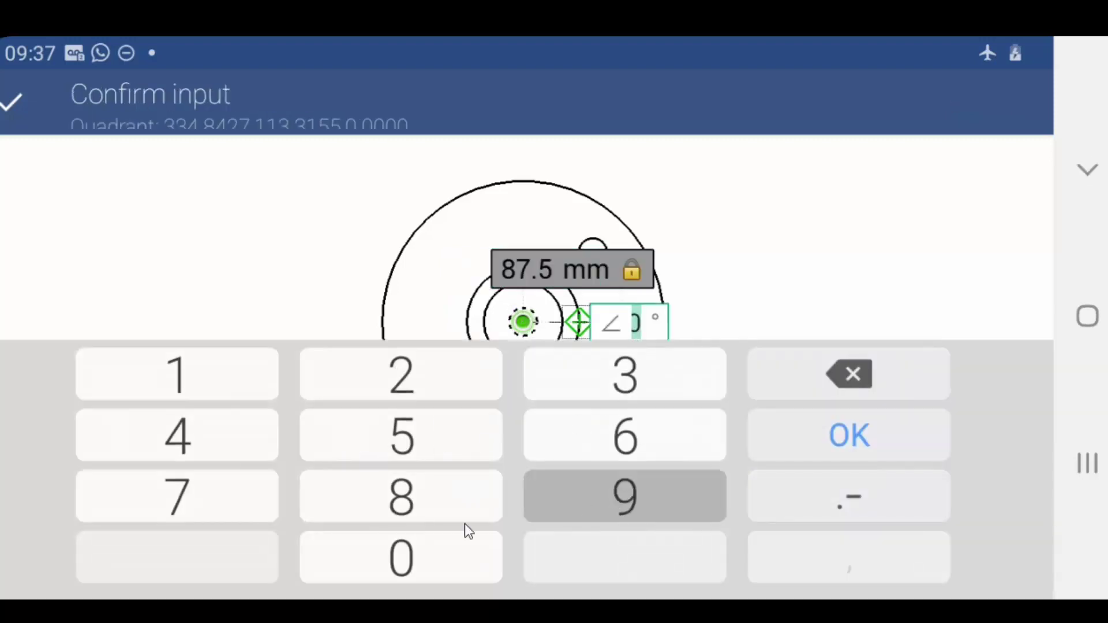
left_click(399, 557)
left_click(818, 438)
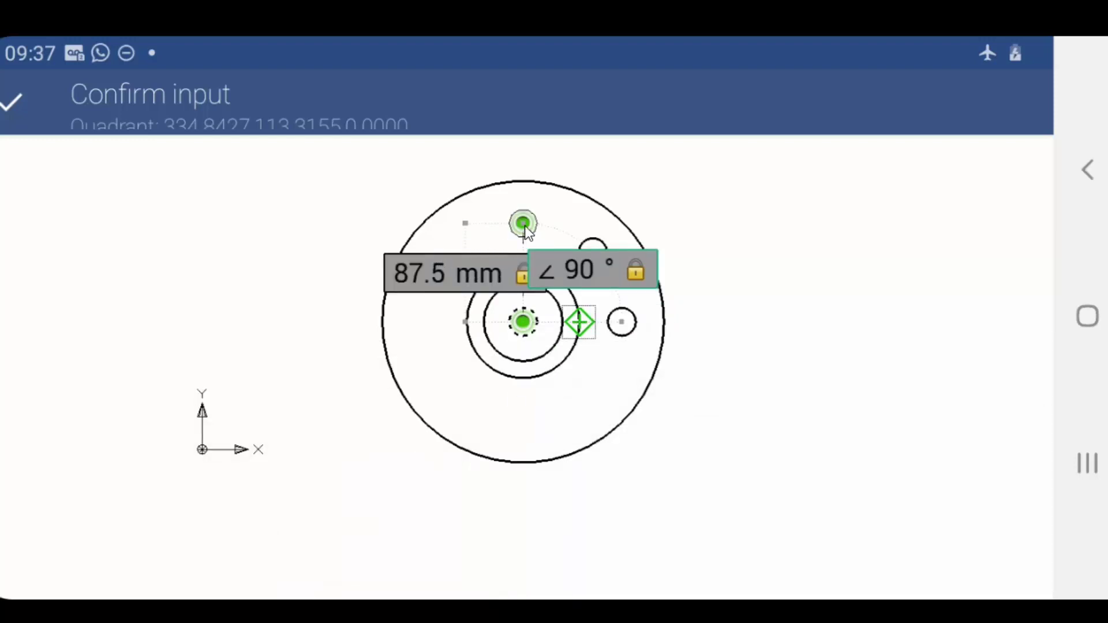
Step: Place the 90° hole and lock the next copy distance at 87.5 mm
left_click(13, 105)
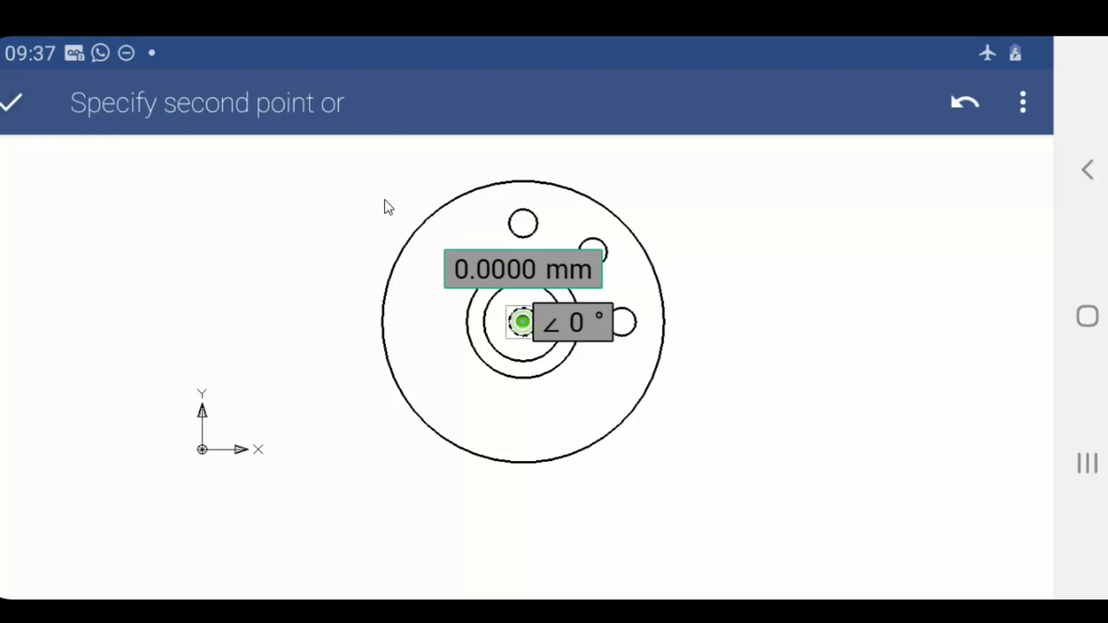
left_click(494, 269)
left_click(404, 497)
left_click(277, 496)
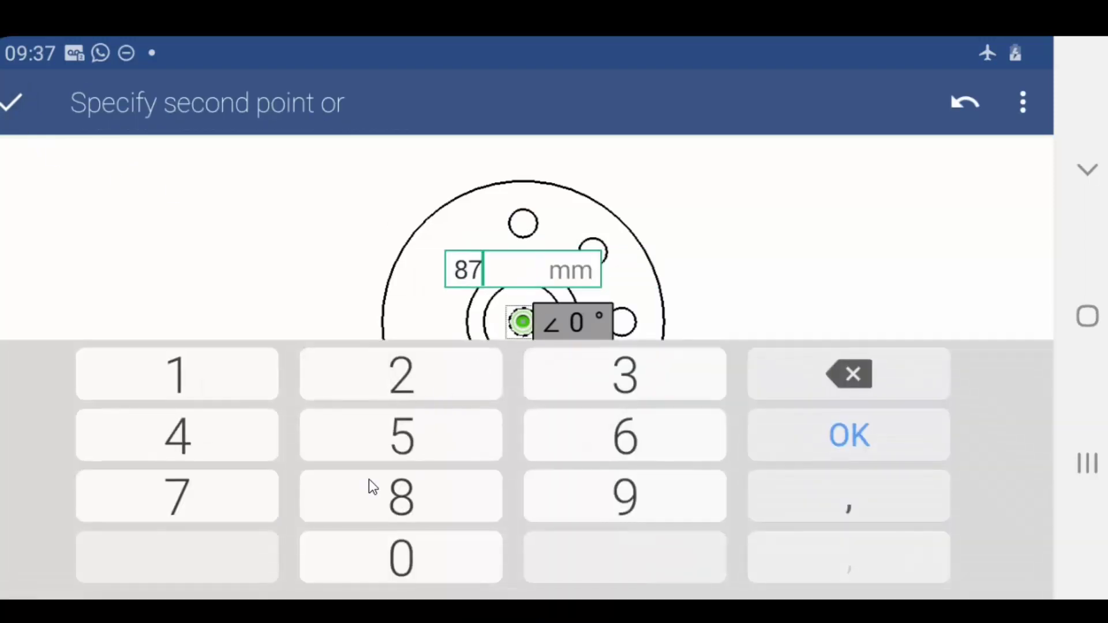
left_click(782, 501)
left_click(466, 453)
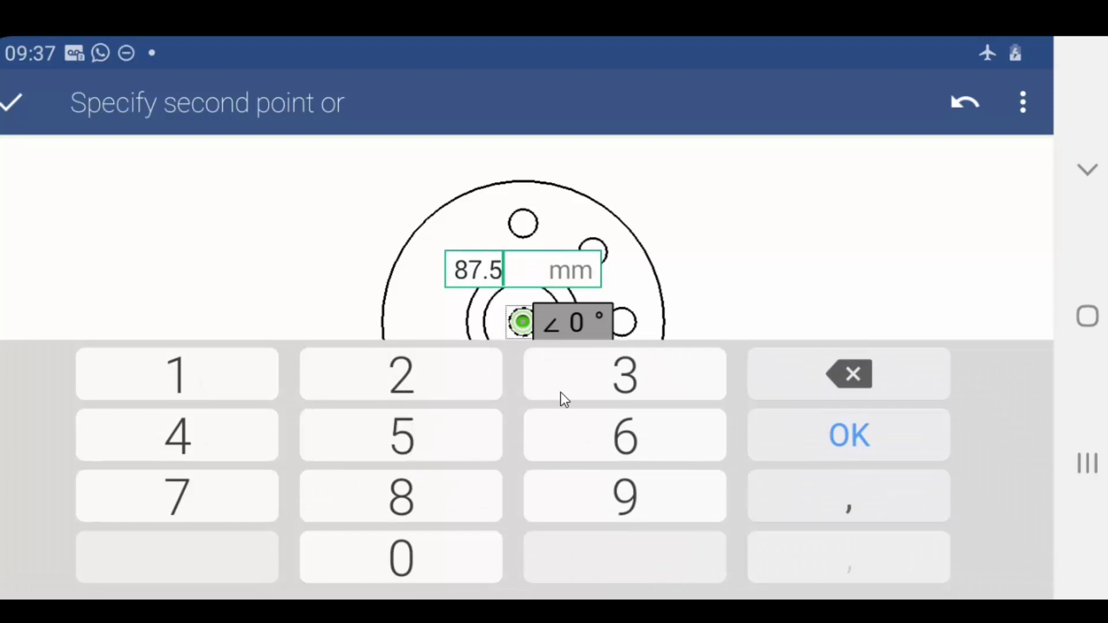
left_click(576, 325)
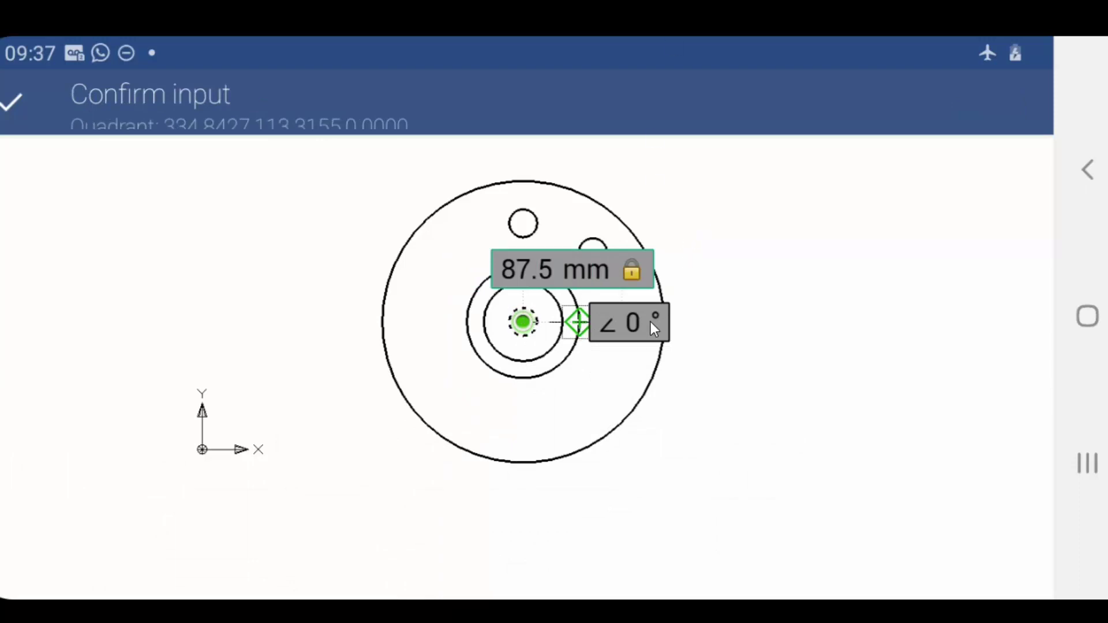
Step: Lock the copy angle at 135° and place the hole there
left_click(635, 330)
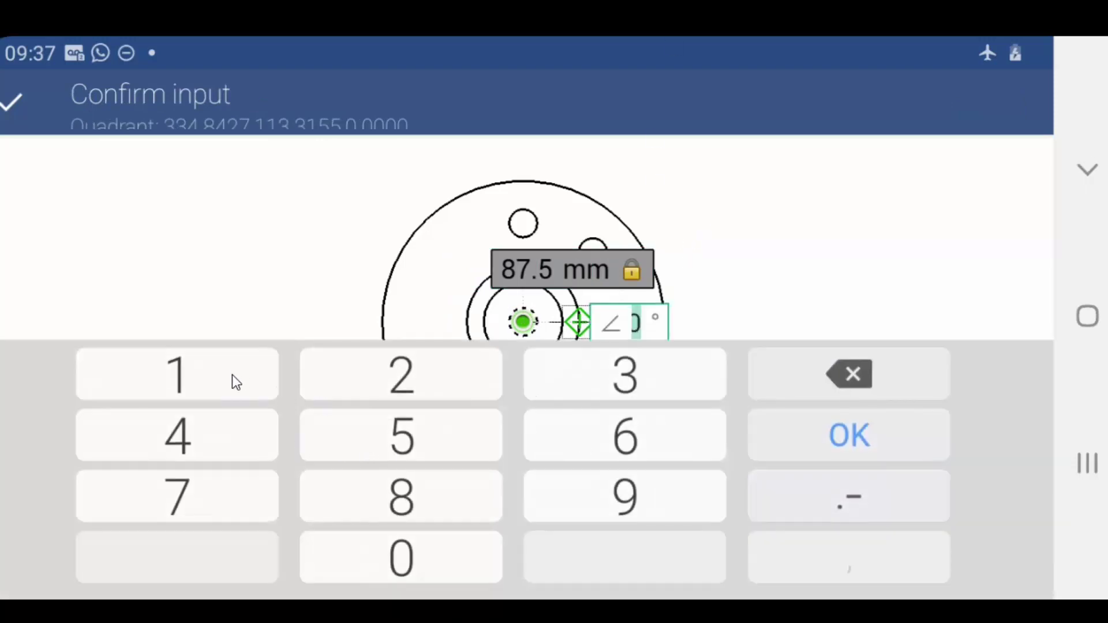
left_click(232, 375)
left_click(594, 379)
left_click(424, 432)
left_click(833, 439)
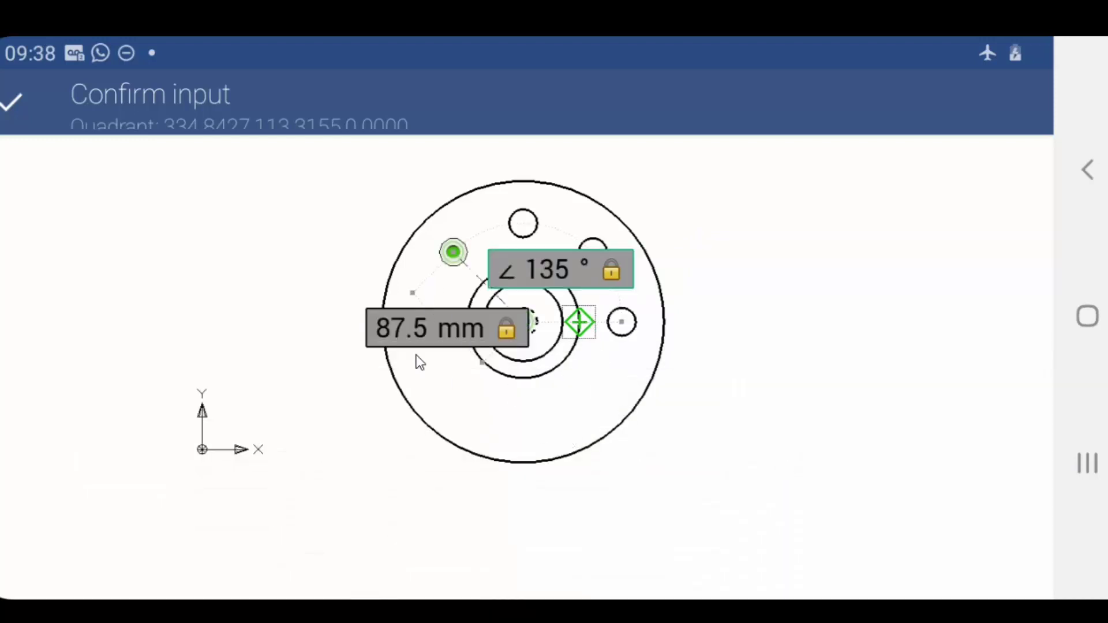
left_click(16, 113)
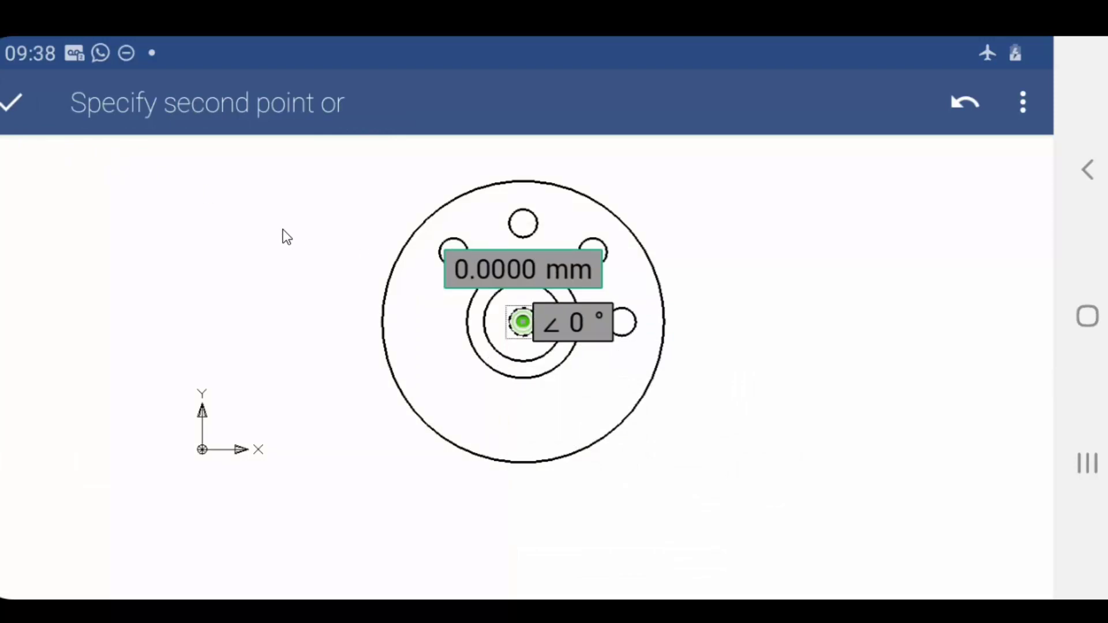
Step: Place the fifth hole copy at 87.5 mm distance and 180° angle
left_click(490, 274)
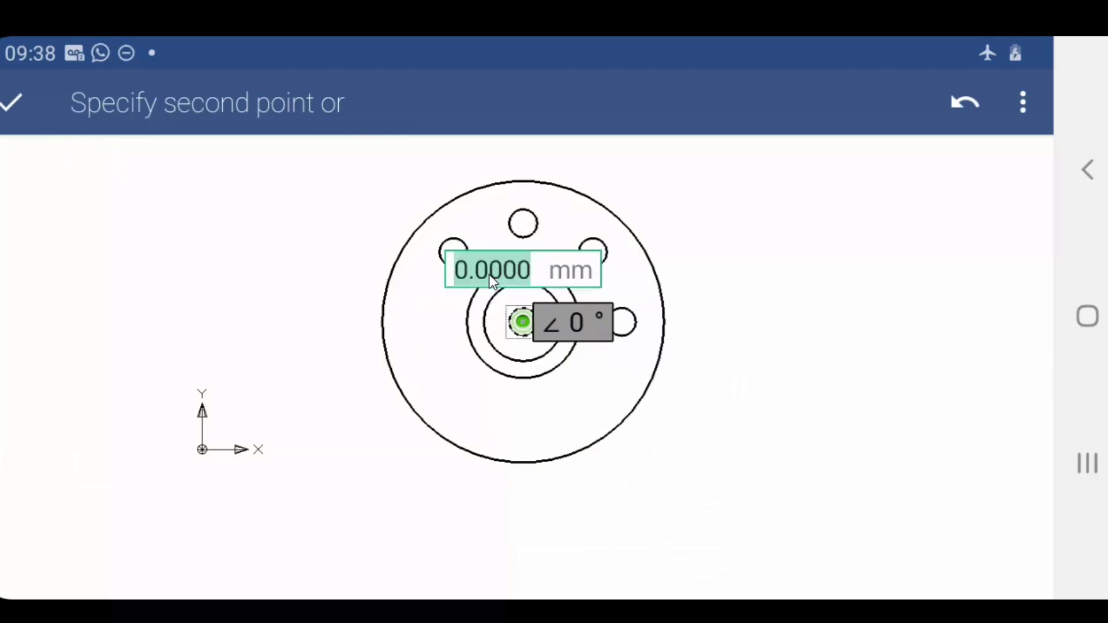
left_click(421, 497)
left_click(249, 496)
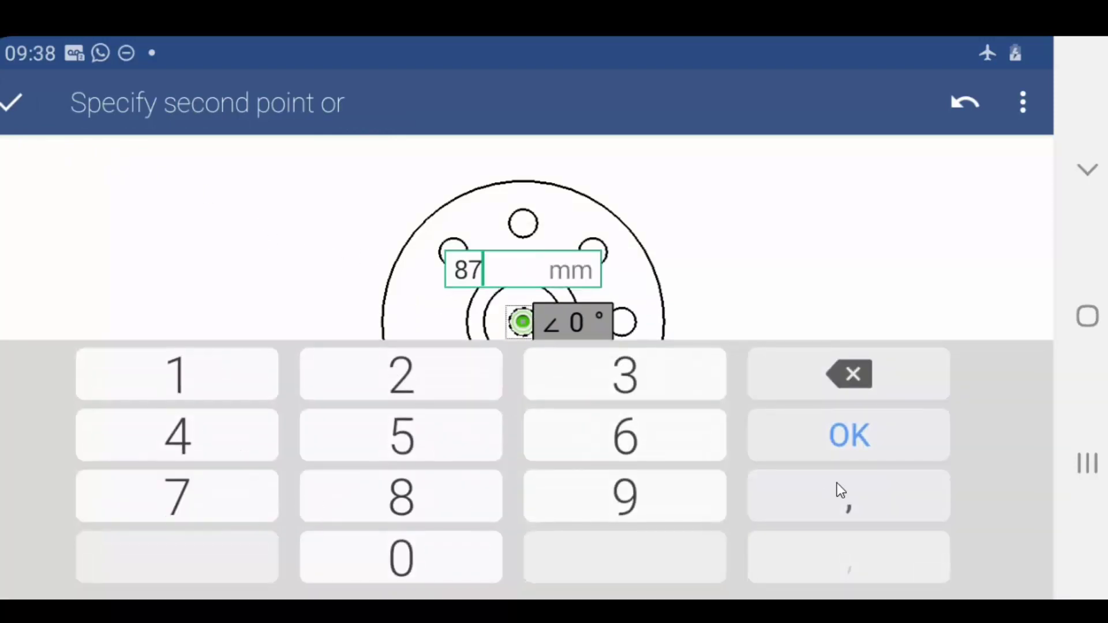
left_click(832, 502)
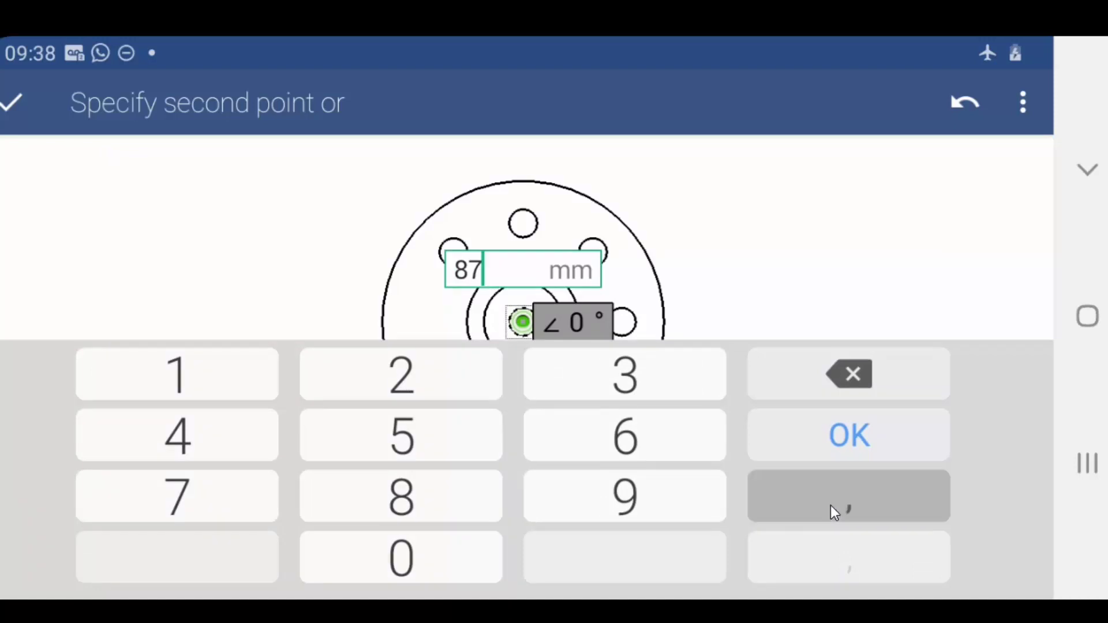
left_click(434, 445)
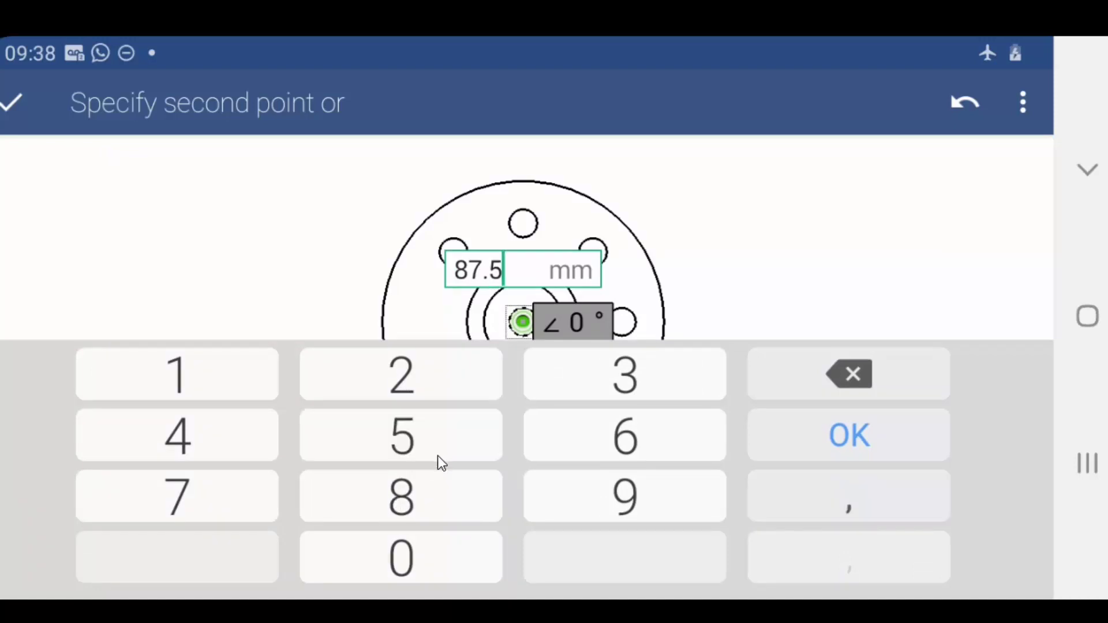
left_click(583, 327)
left_click(220, 382)
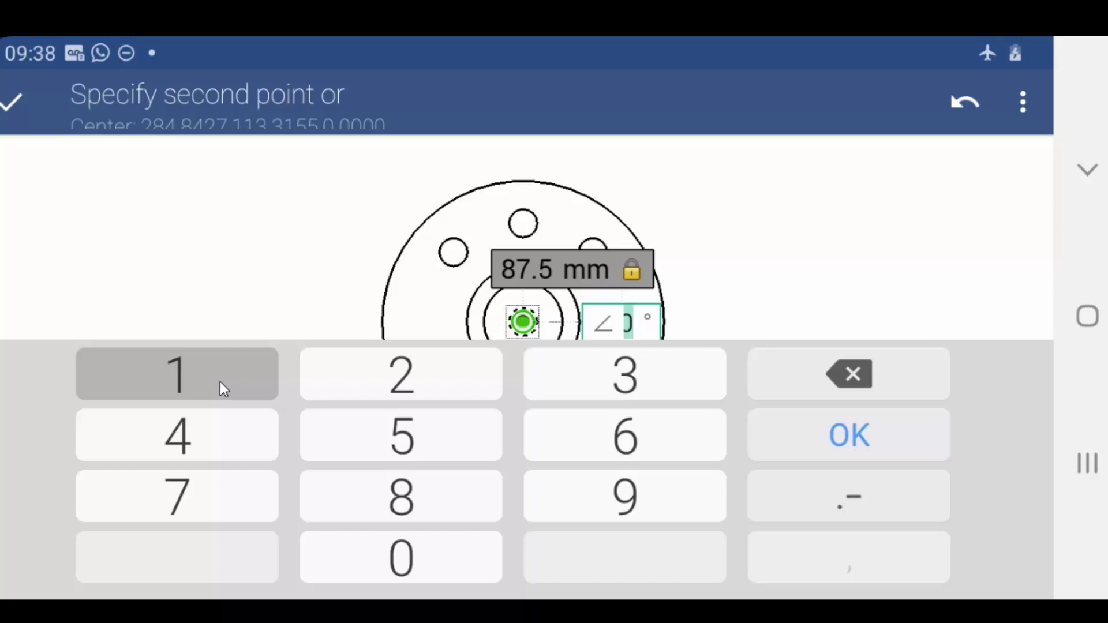
left_click(374, 489)
left_click(368, 556)
left_click(831, 439)
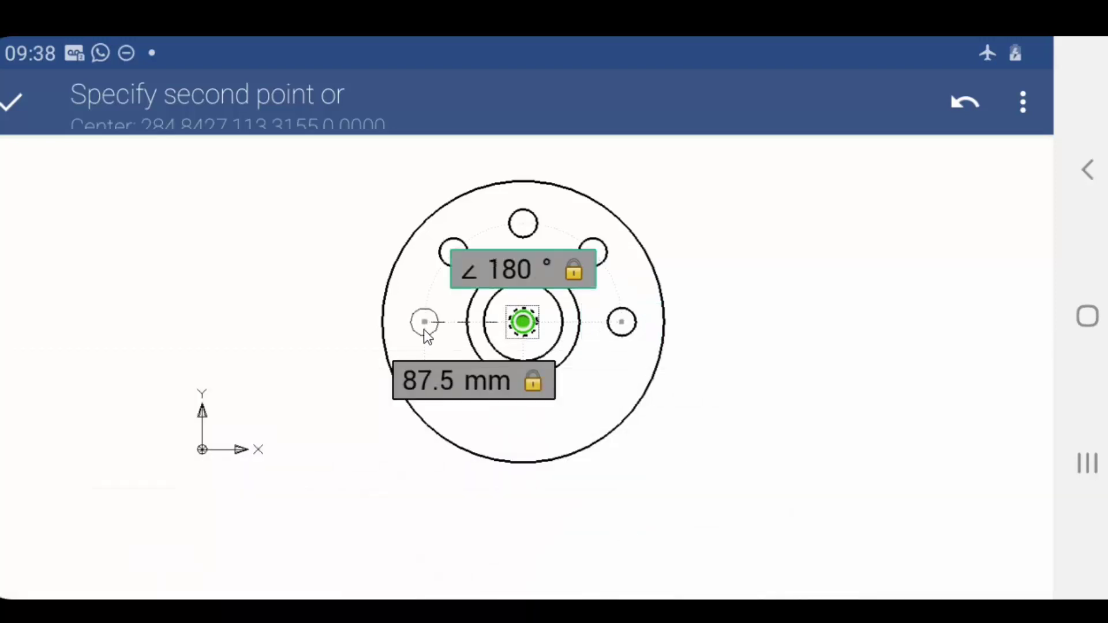
left_click(22, 109)
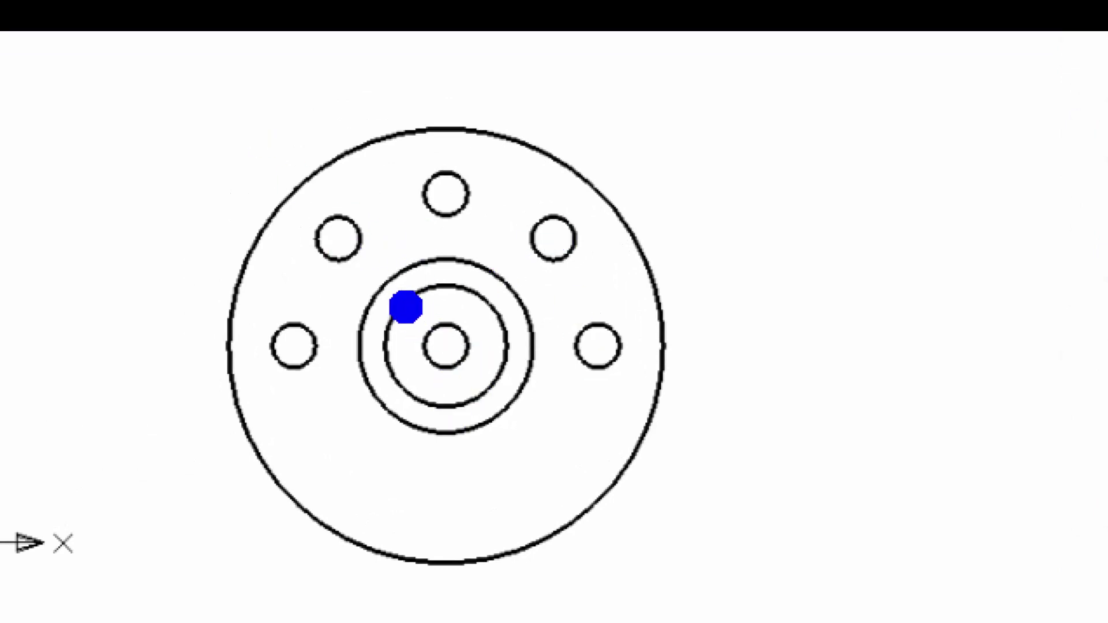
left_click_drag(391, 288, 506, 372)
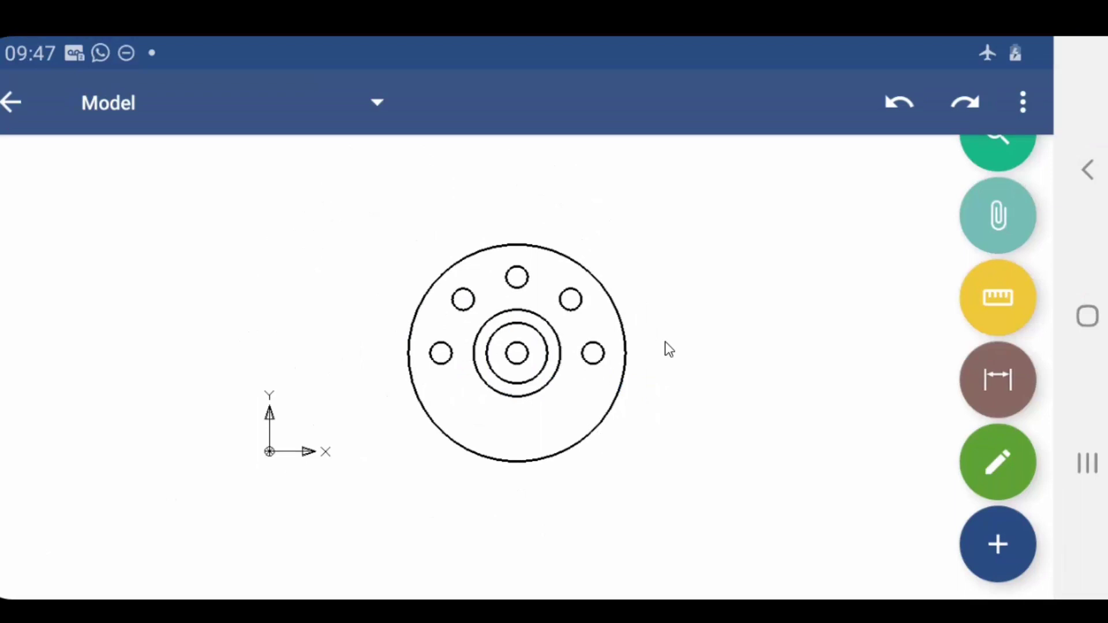
Step: Select the top hole of the flange and choose Mirror from its editing actions
left_click(1024, 100)
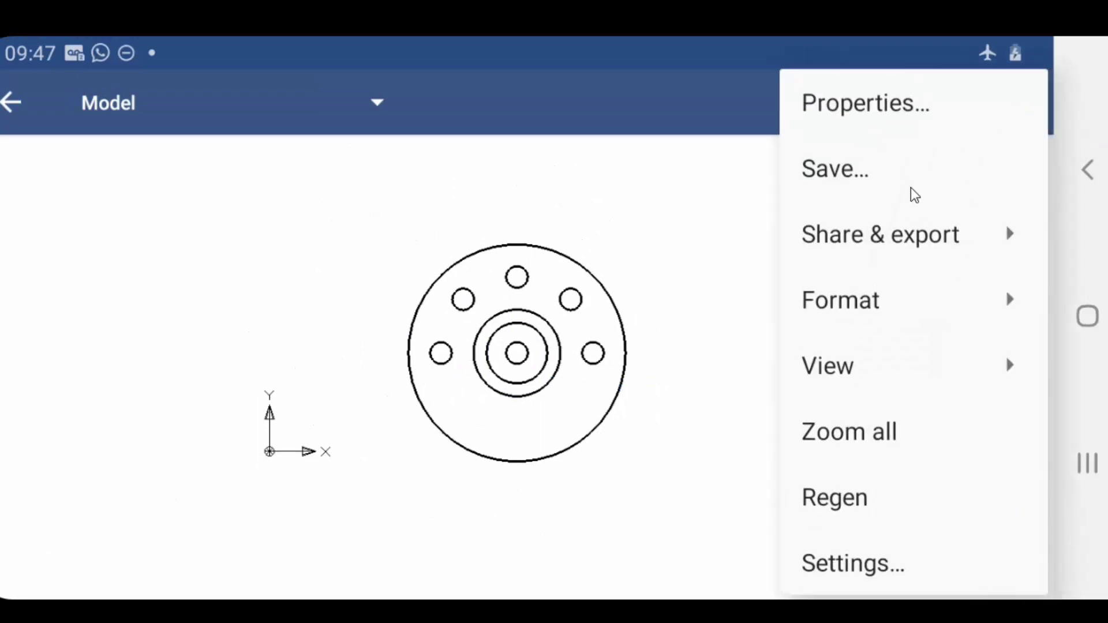
left_click(512, 296)
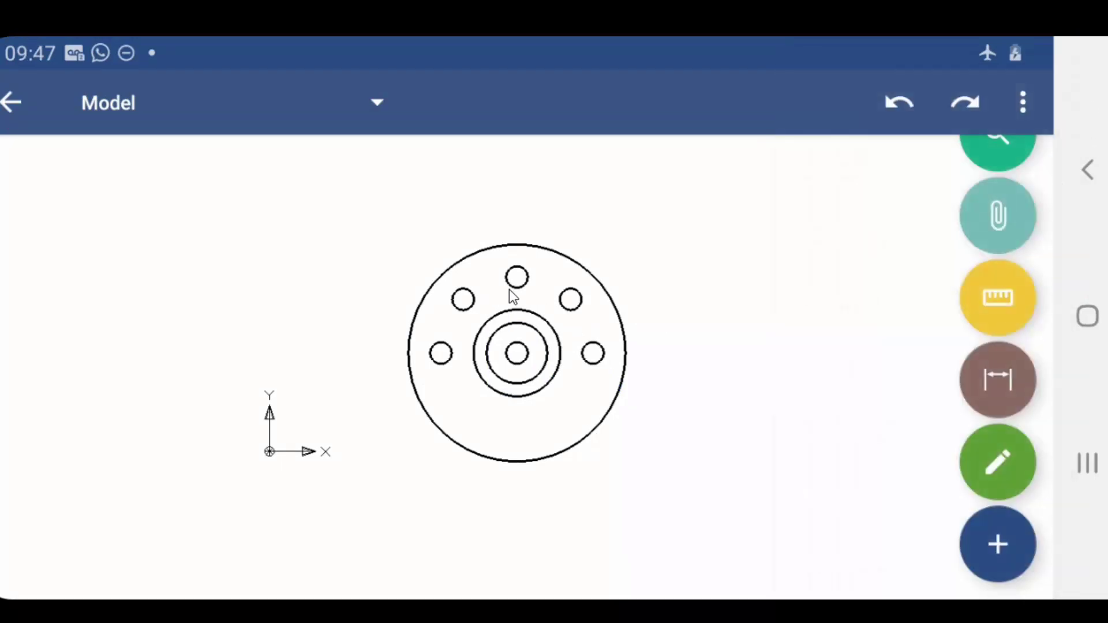
left_click(516, 284)
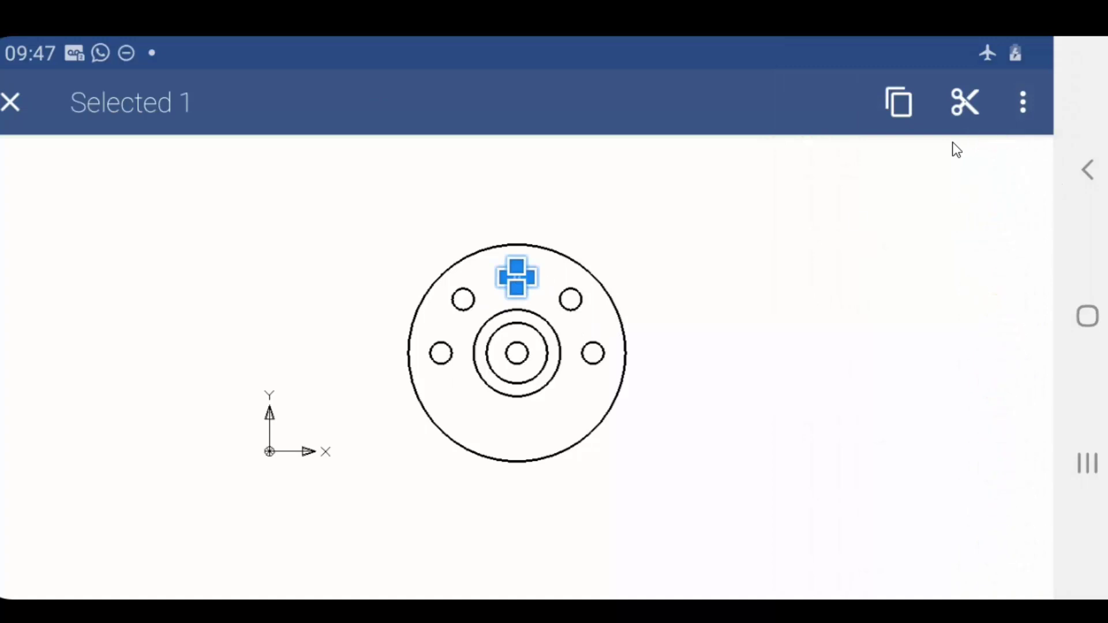
left_click(1027, 102)
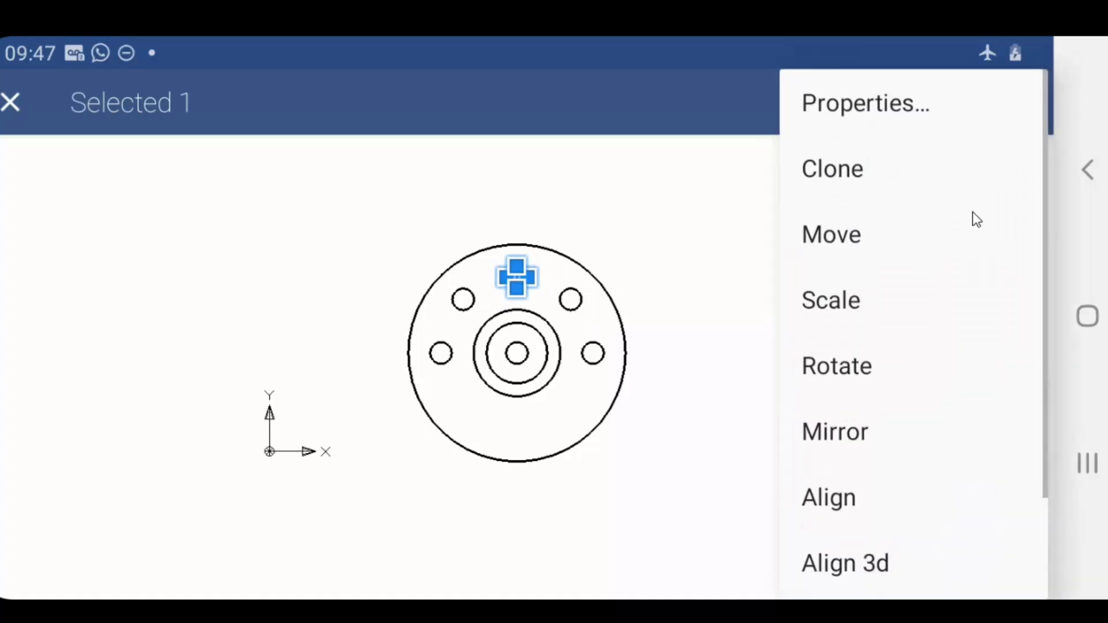
left_click(858, 436)
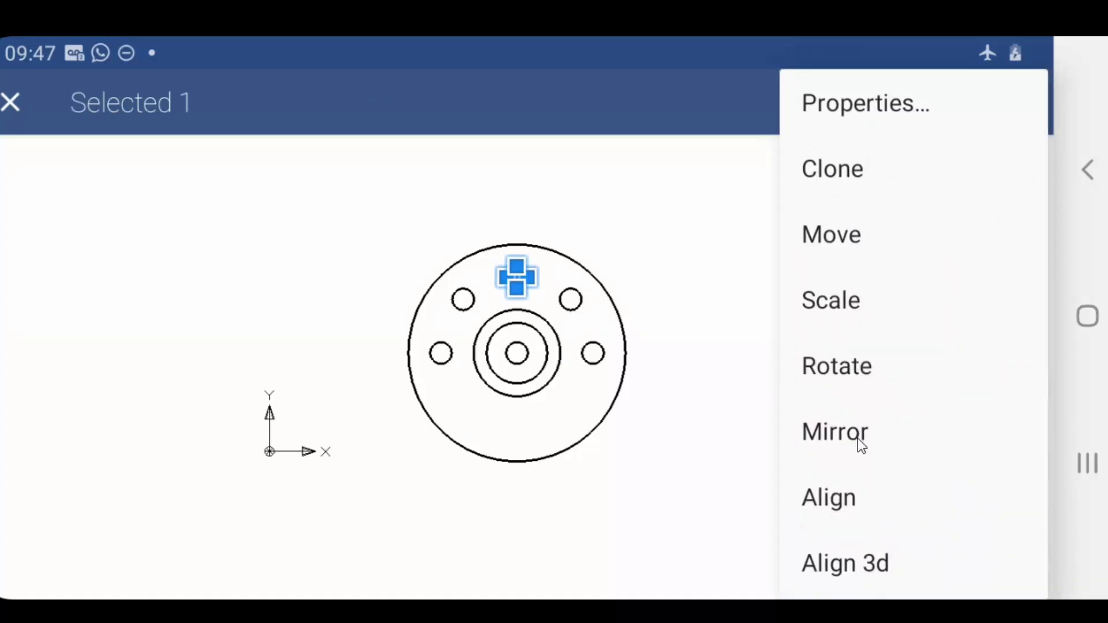